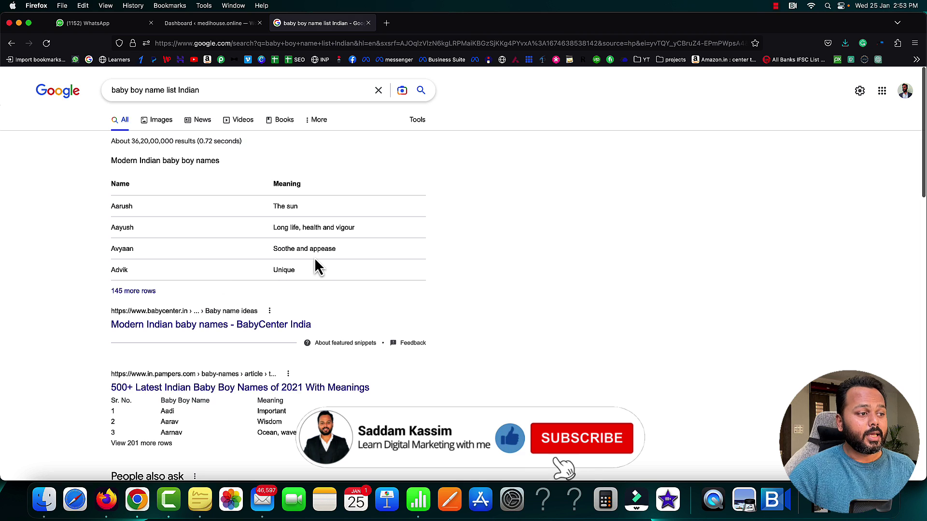
- Open the BabyCenter India result for modern Indian baby names in a new tab
scroll(314, 256, down, 2)
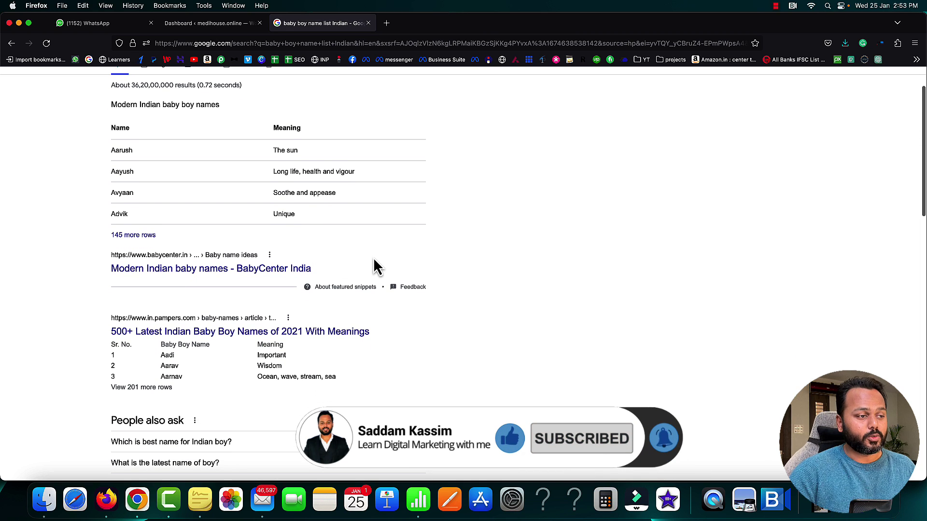
click(193, 329)
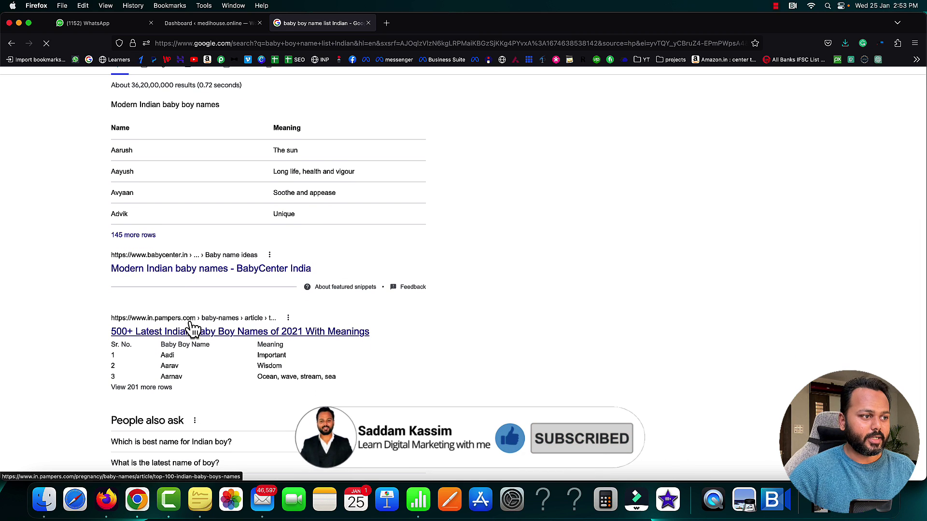
right_click(160, 269)
click(172, 277)
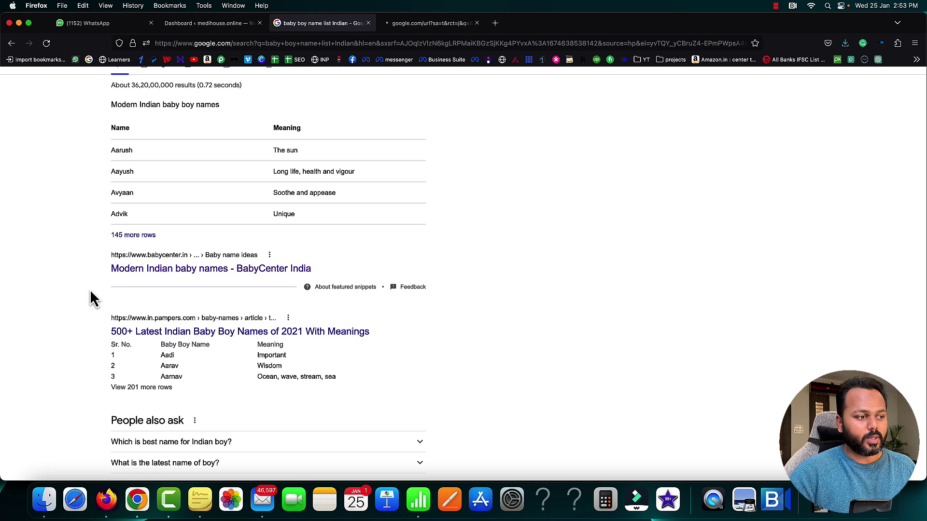
- Find the Prokerala result for Indian and Hindu baby boy names with meanings and open it in a new tab
scroll(90, 289, down, 3)
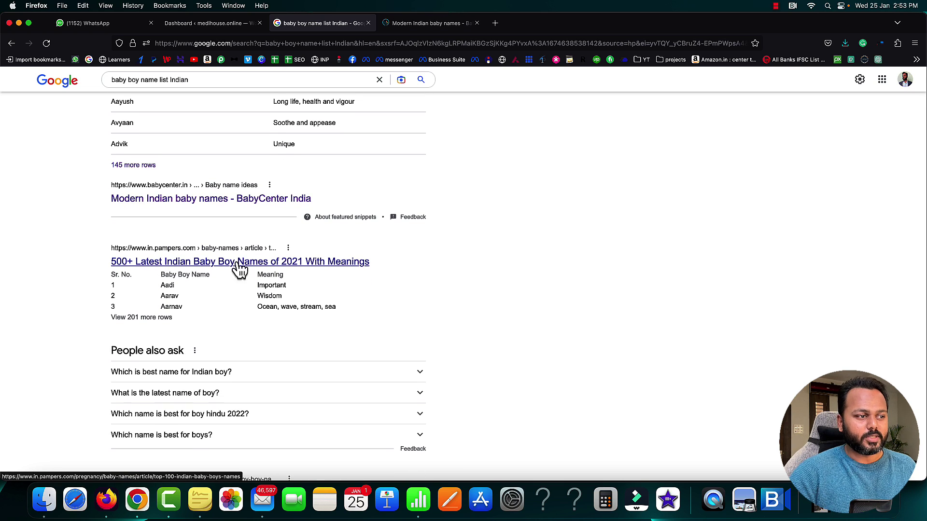
scroll(419, 299, down, 3)
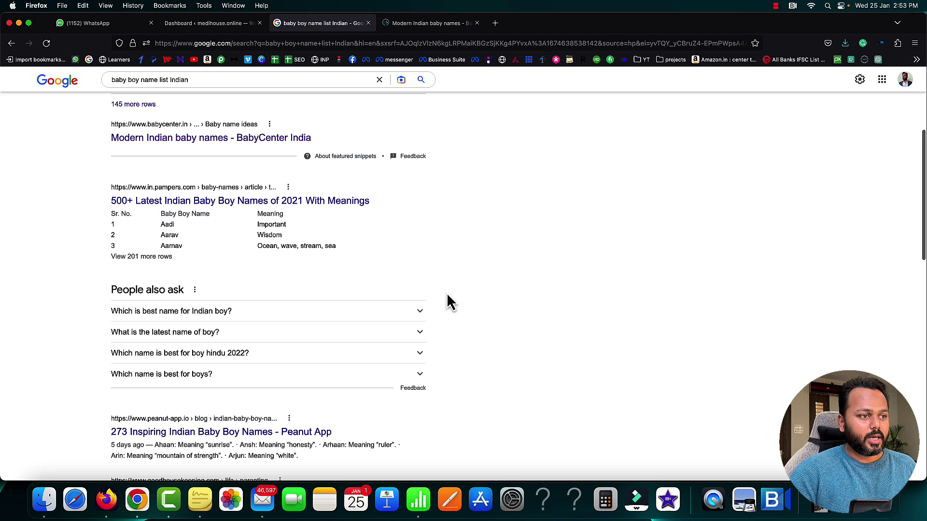
scroll(463, 290, down, 8)
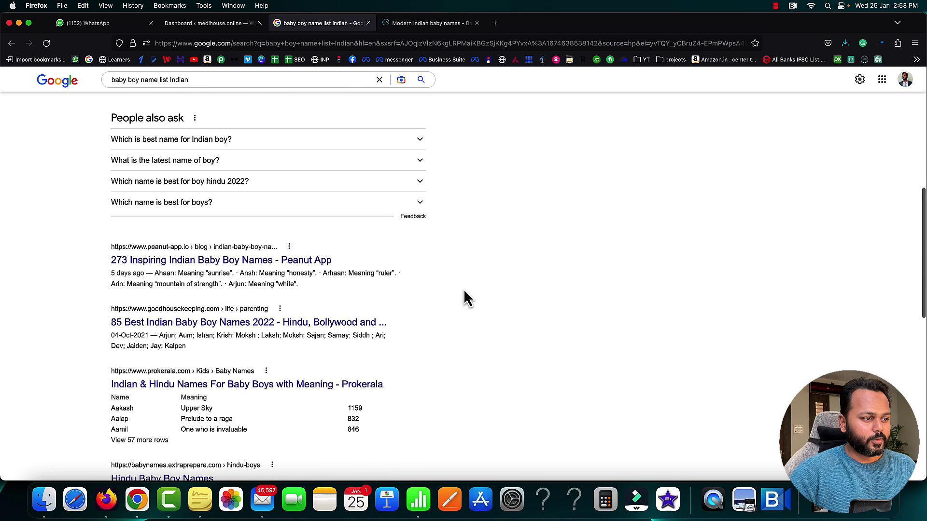
right_click(166, 361)
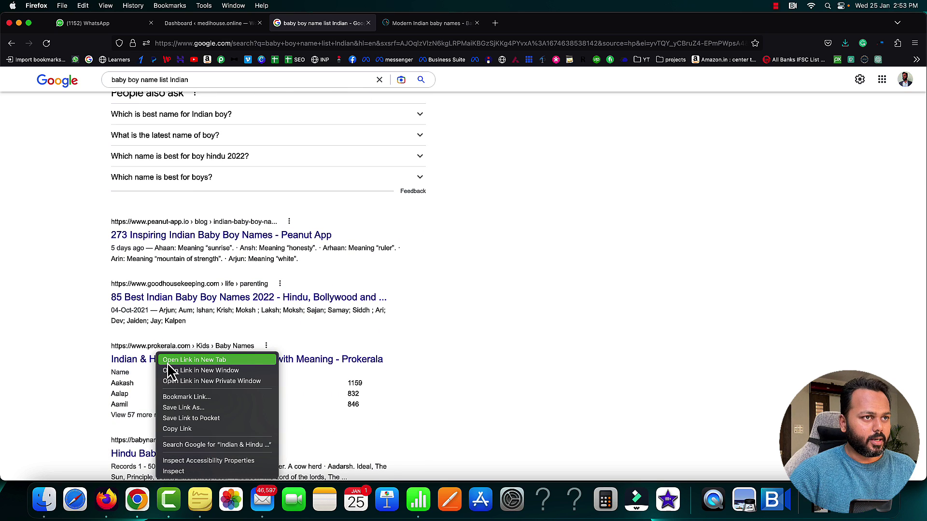
click(202, 367)
- Go to the BabyCenter article, dismiss the feedback survey and examine its table of modern Indian baby boy names and meanings
click(422, 22)
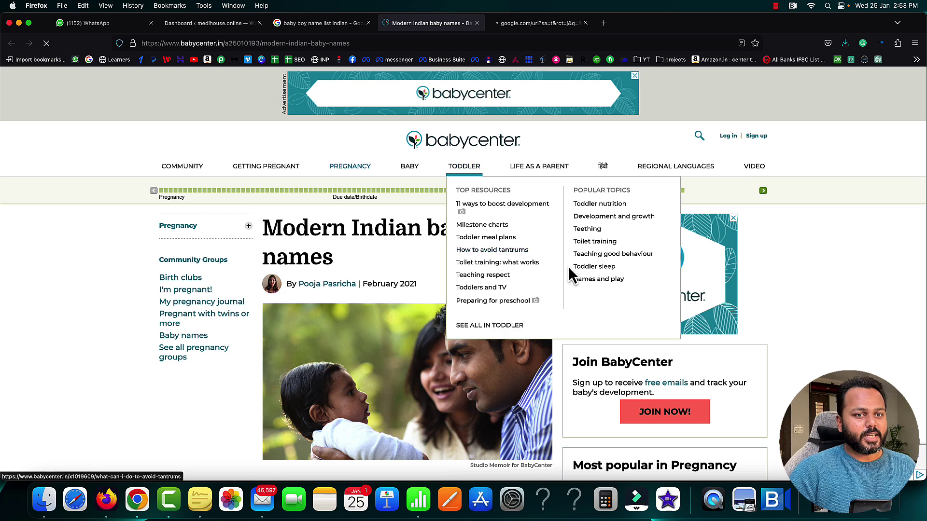
scroll(843, 256, down, 10)
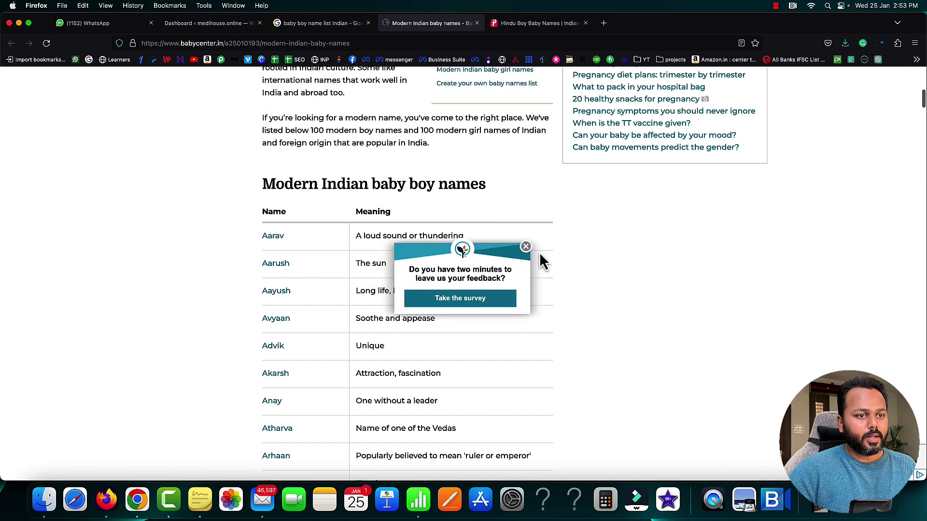
click(523, 247)
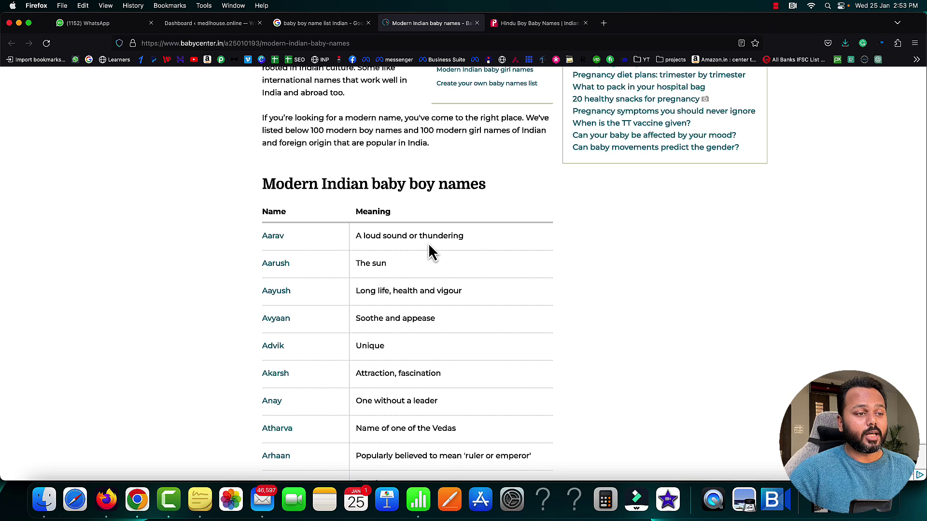
scroll(462, 245, down, 3)
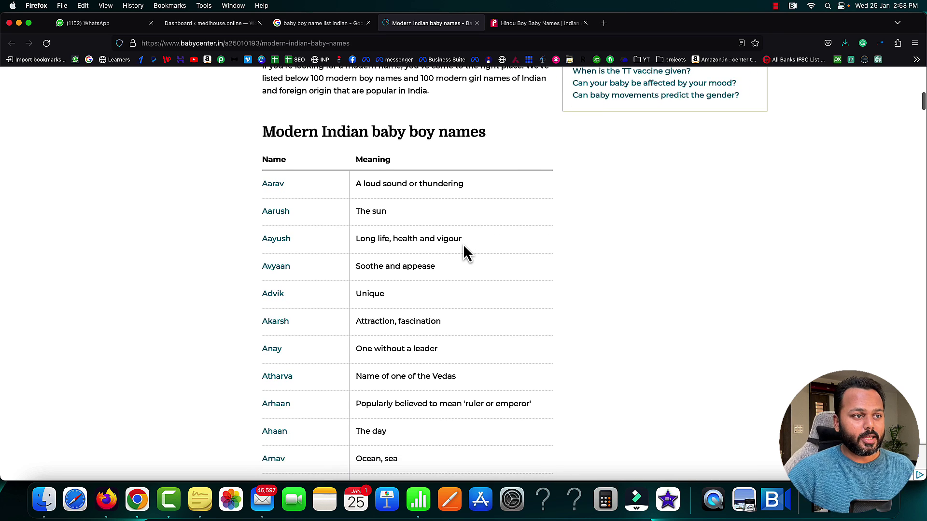
scroll(462, 244, down, 1)
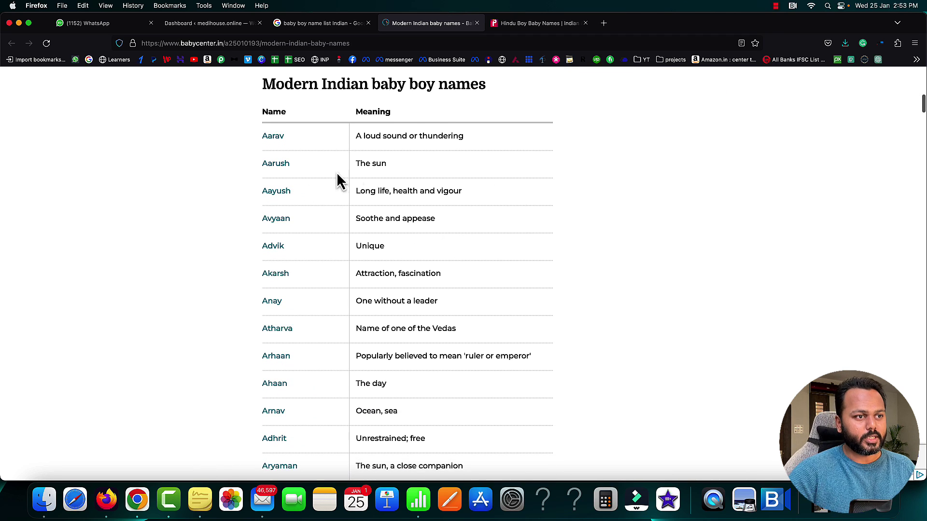
- Go to the Prokerala name list and check the site's country rank and October to December monthly visits in SimilarWeb
click(538, 23)
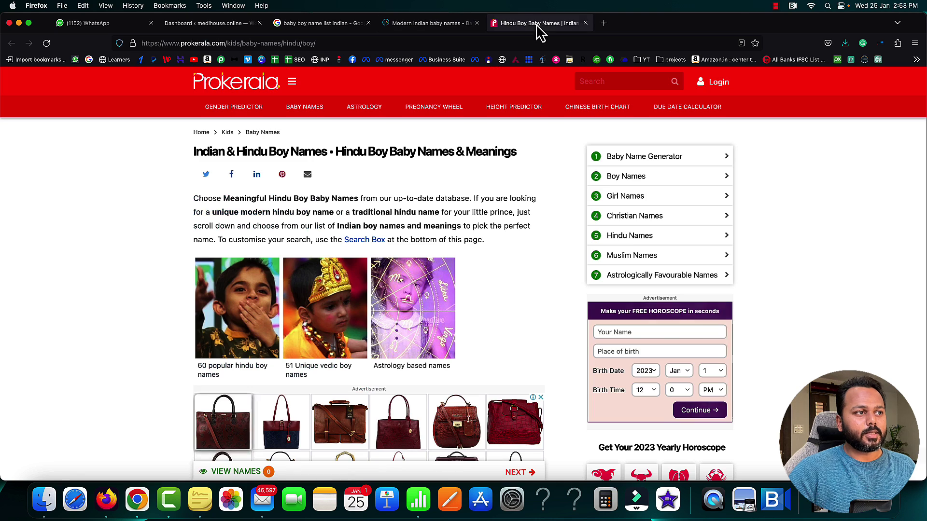
scroll(554, 205, down, 10)
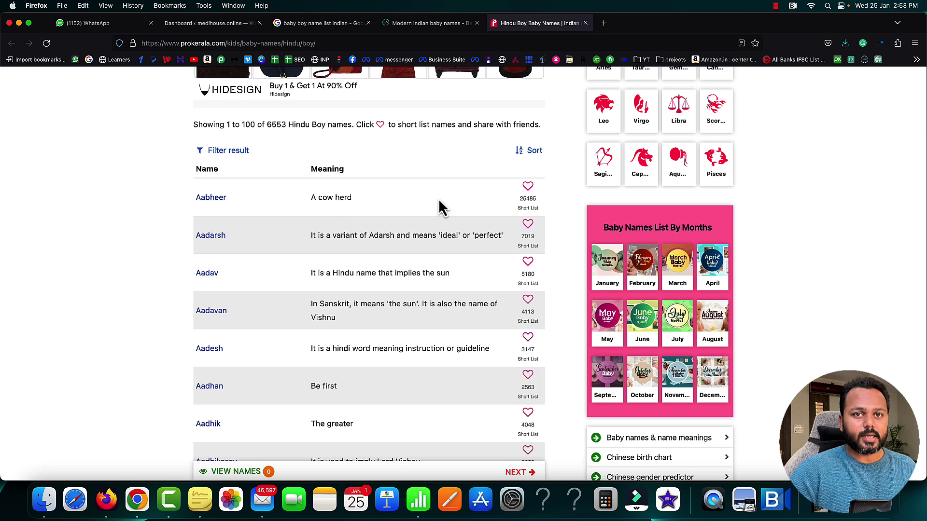
click(897, 43)
click(805, 93)
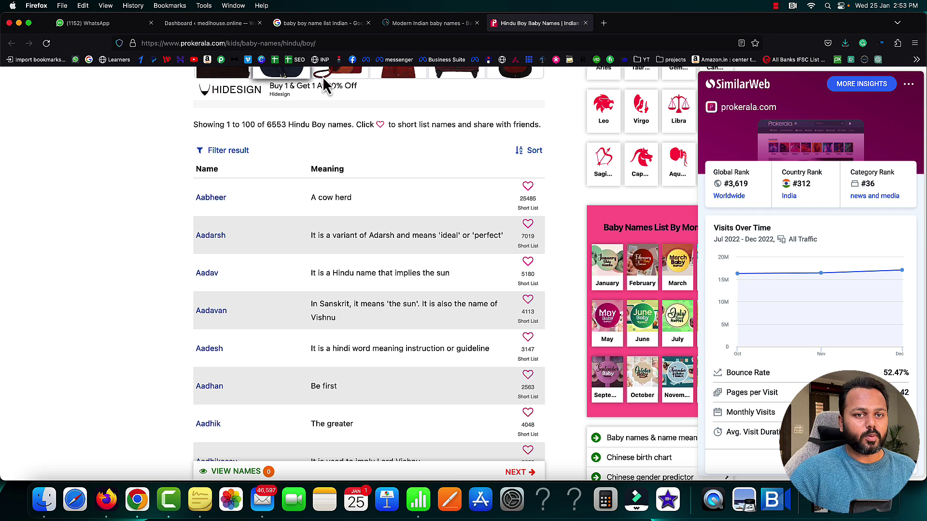
drag(794, 186, 809, 186)
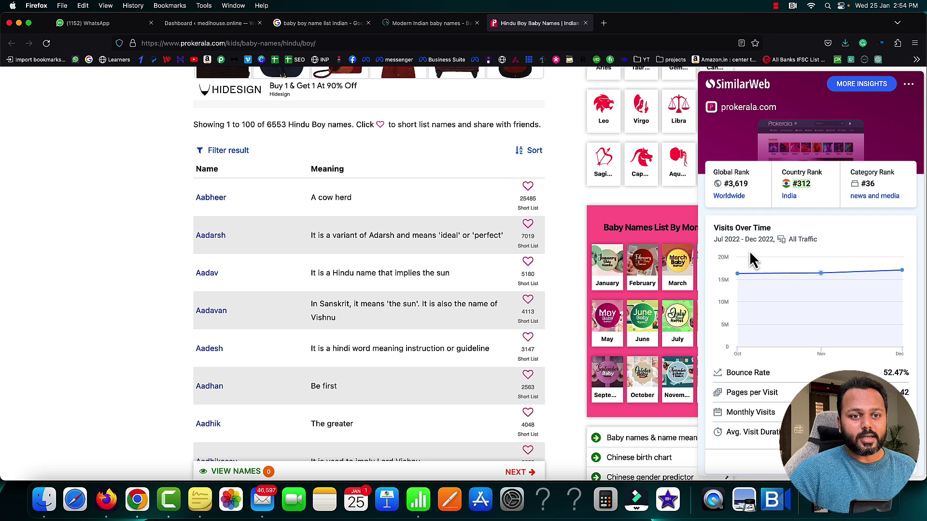
mouse_move(739, 273)
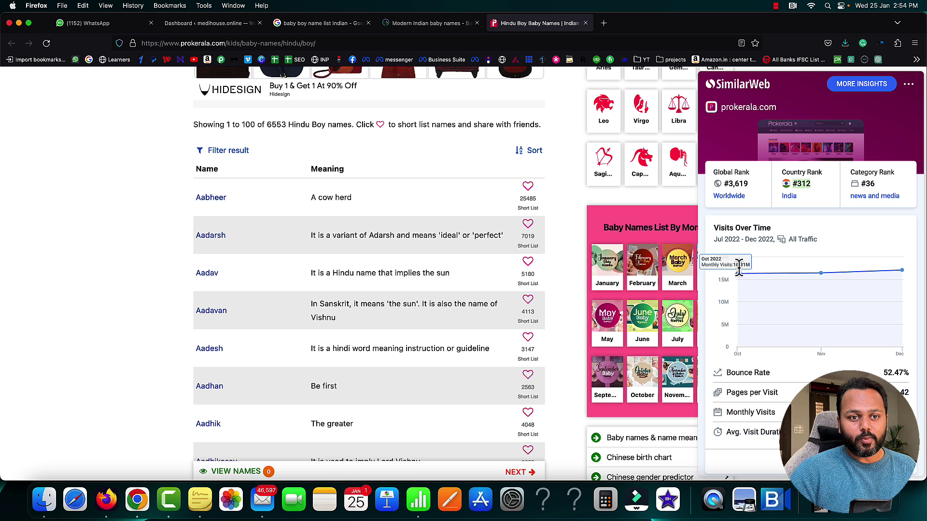
mouse_move(820, 272)
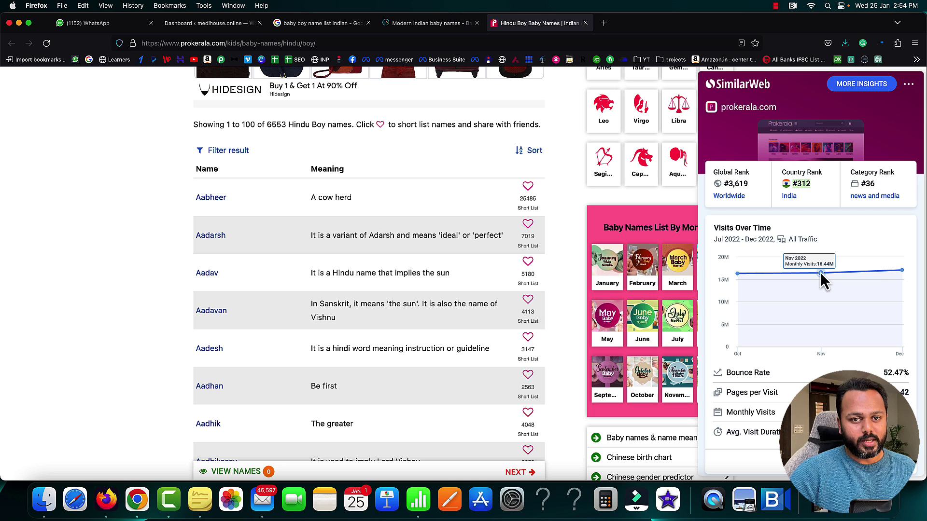
mouse_move(901, 271)
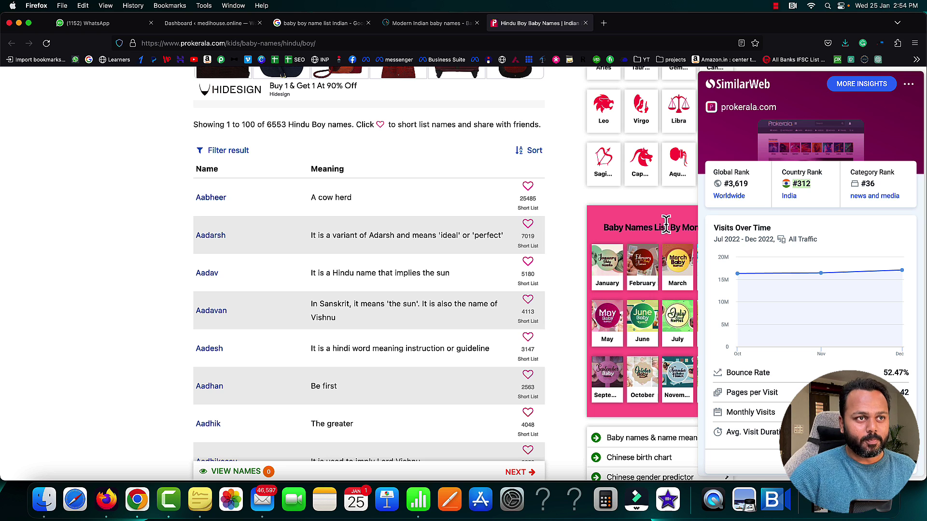
- Return to the BabyCenter article and check the site's ranking and visits over time in SimilarWeb
click(416, 24)
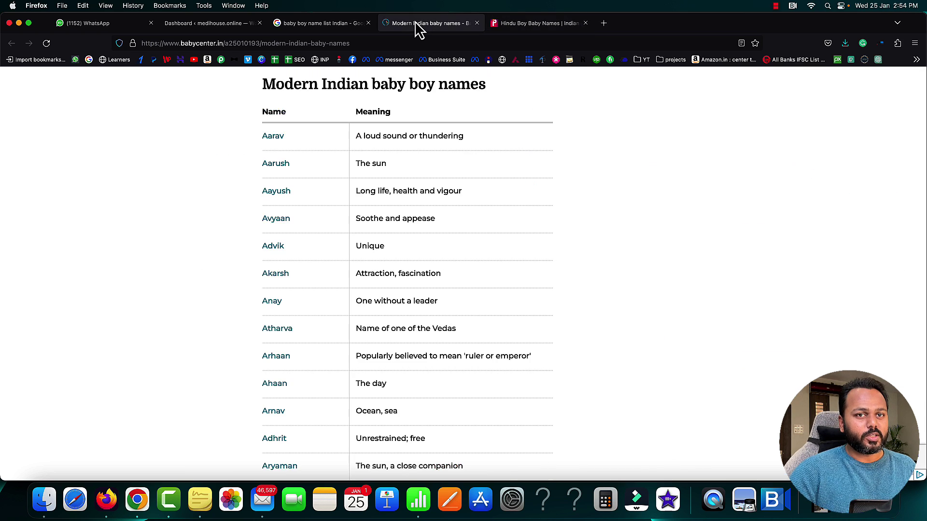
click(897, 43)
click(827, 92)
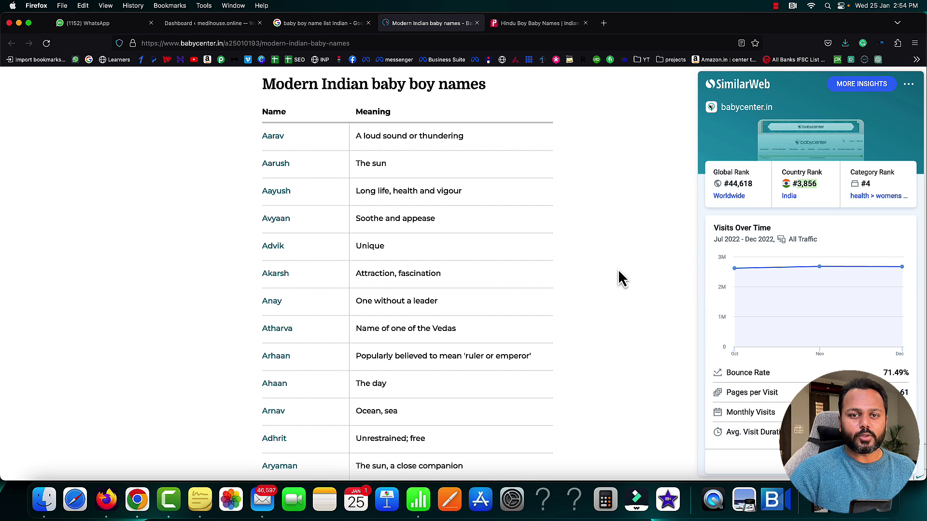
- Examine the BabyCenter boy names table, highlighting the meaning given for the first name, Aarav
scroll(619, 271, up, 3)
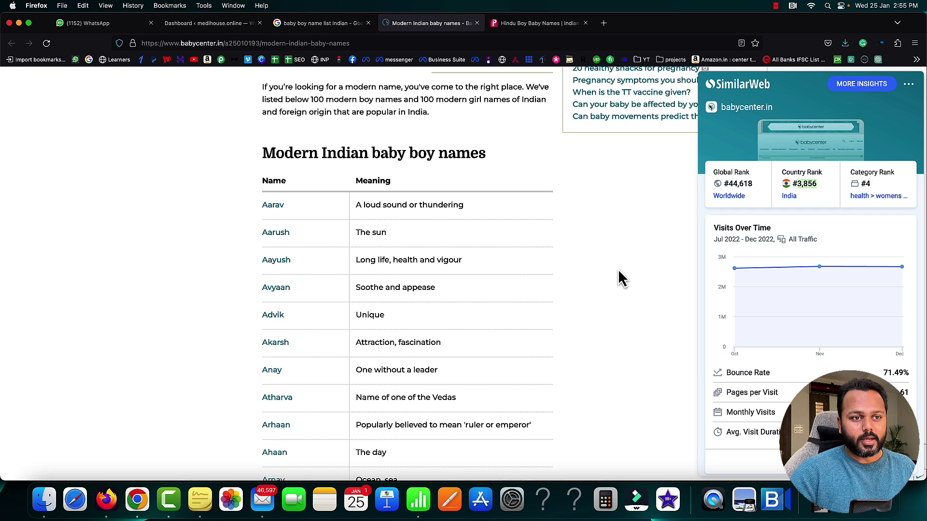
scroll(619, 273, down, 2)
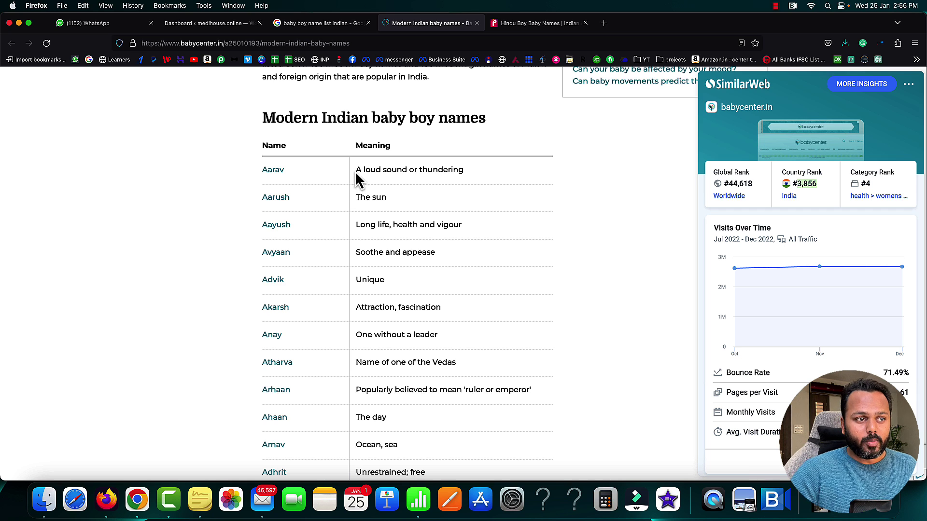
drag(363, 172, 474, 177)
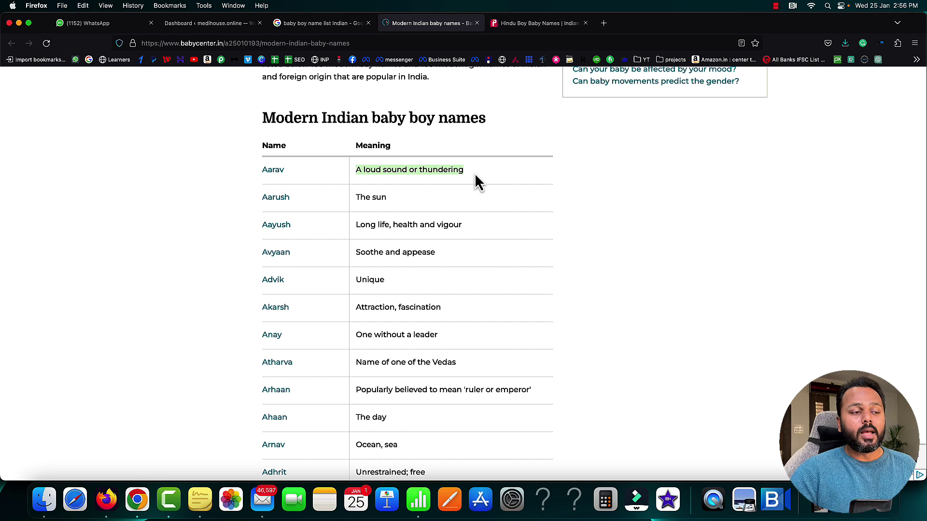
click(476, 180)
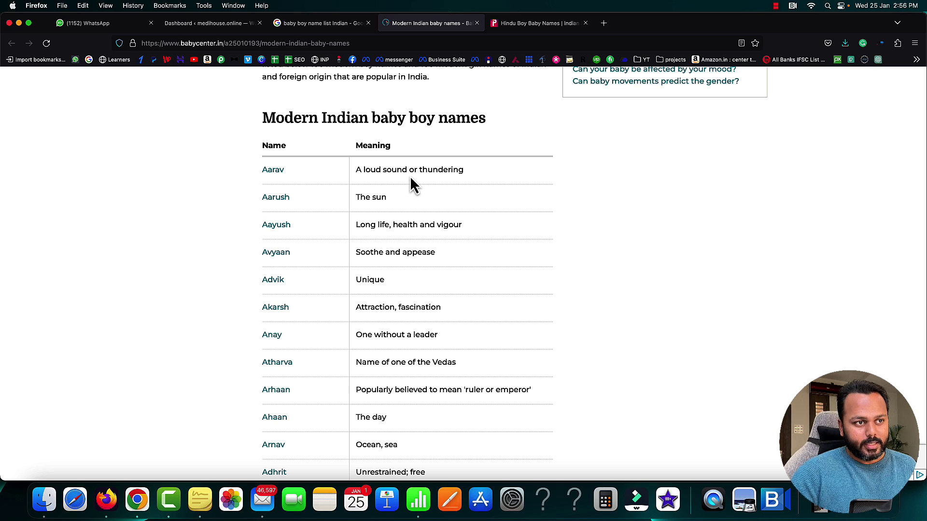
scroll(411, 178, up, 2)
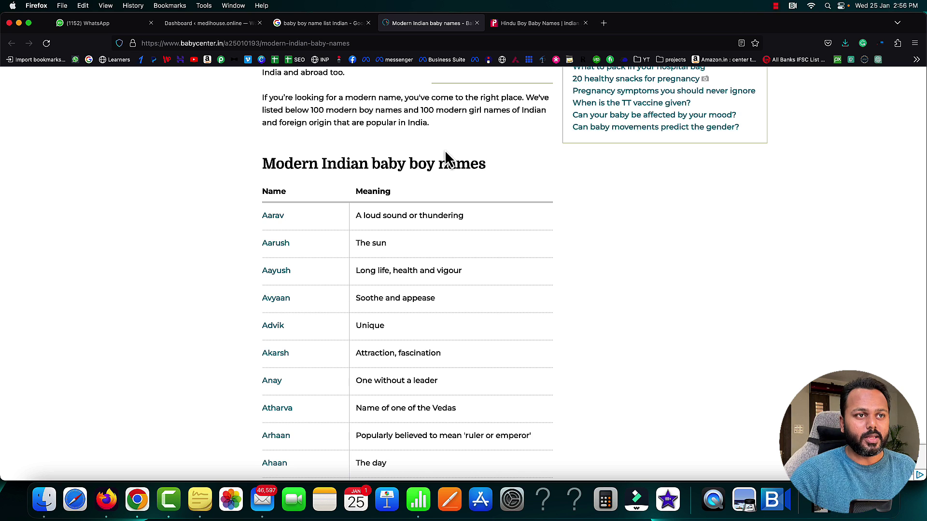
- Open Semrush's Keyword Magic Tool in a new tab and search the India database for "baby names"
click(603, 23)
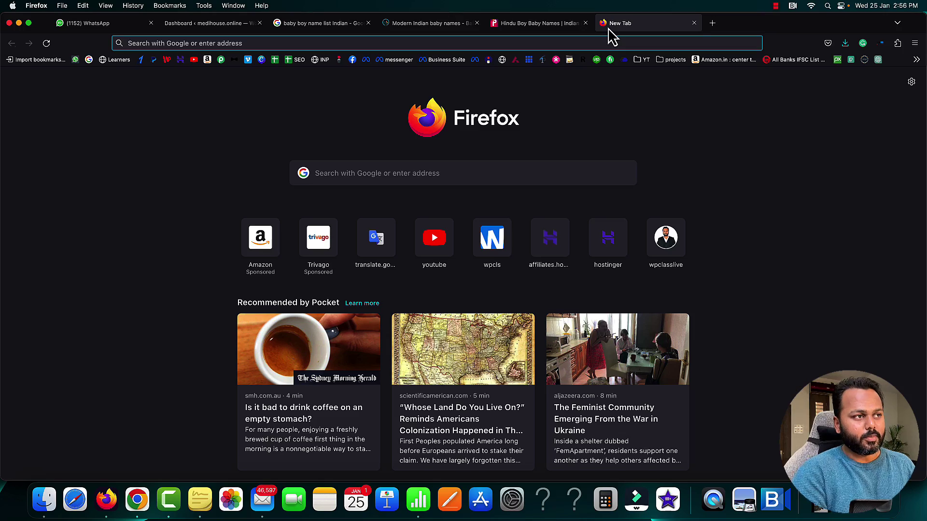
text(sem)
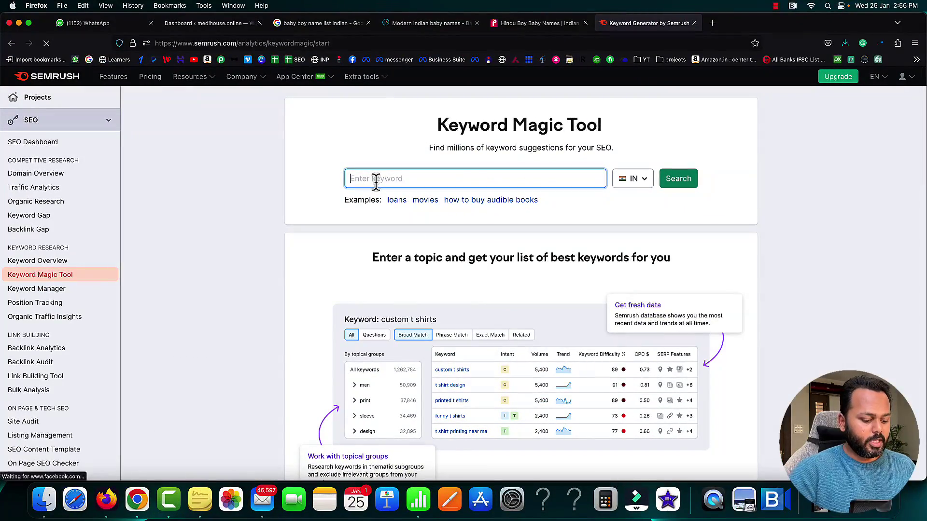
text(baby name)
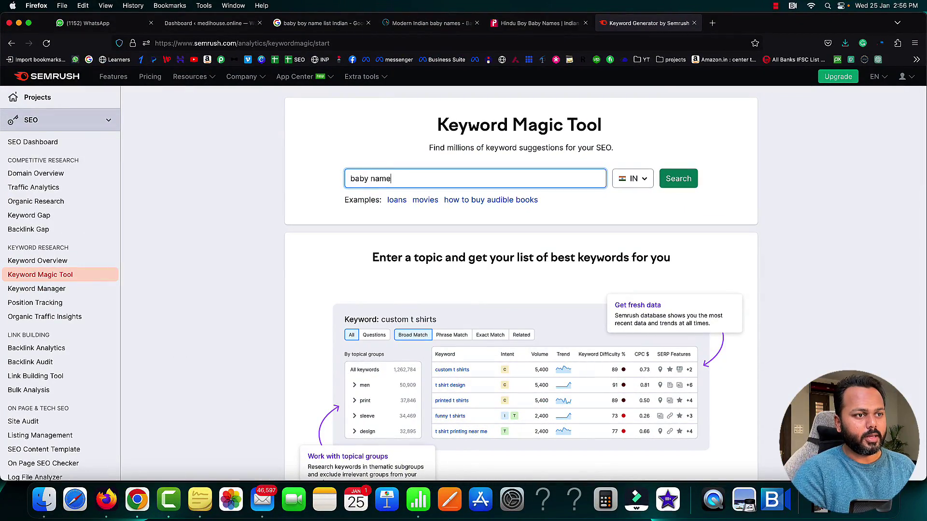
text(s)
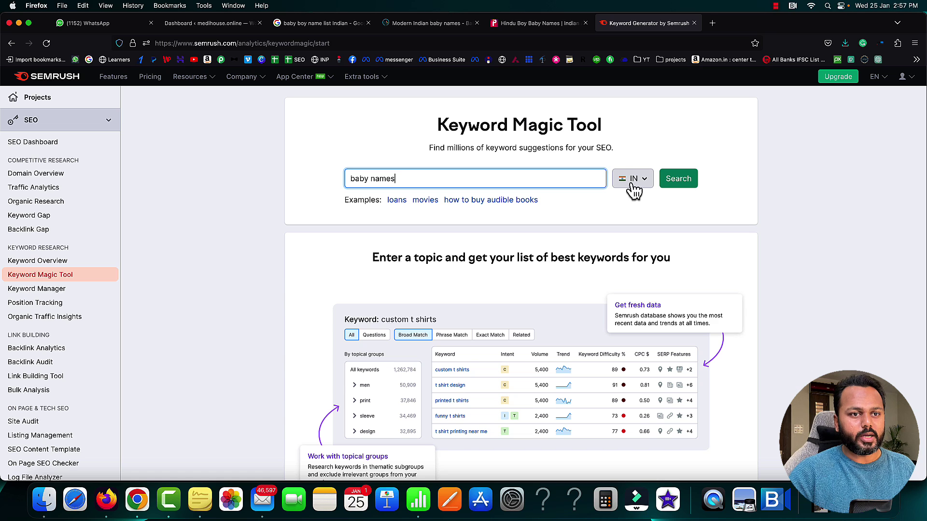
click(680, 192)
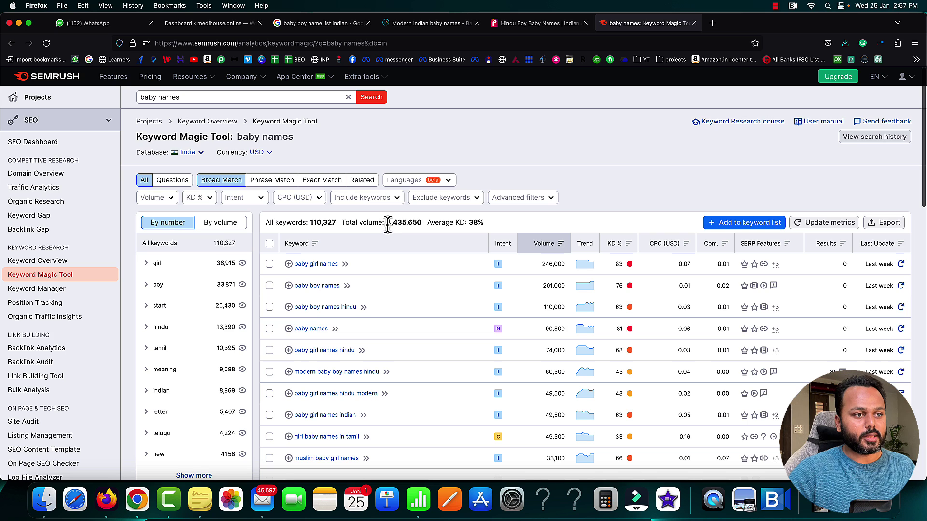
- Examine the total volume, keyword count and average difficulty for "baby names", plus the search volume of "baby girl names"
drag(388, 223, 396, 224)
drag(400, 225, 421, 224)
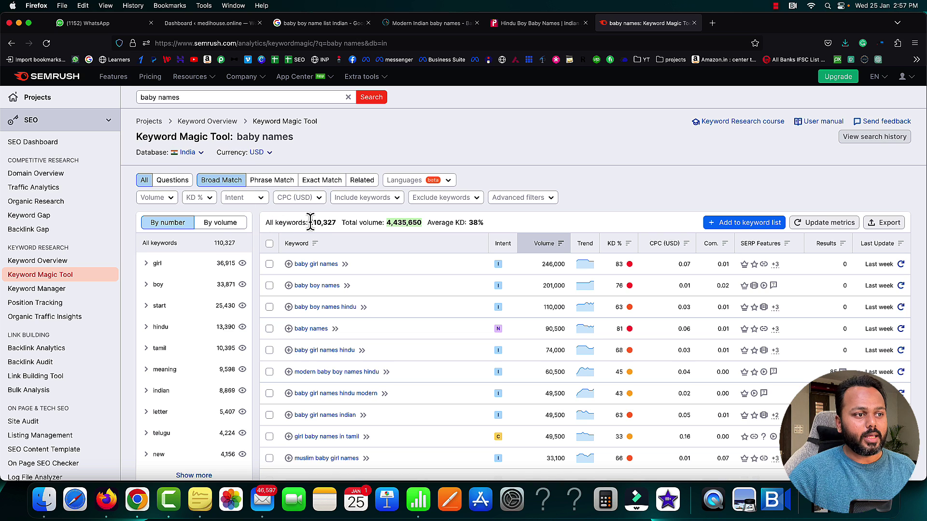
drag(311, 222, 336, 222)
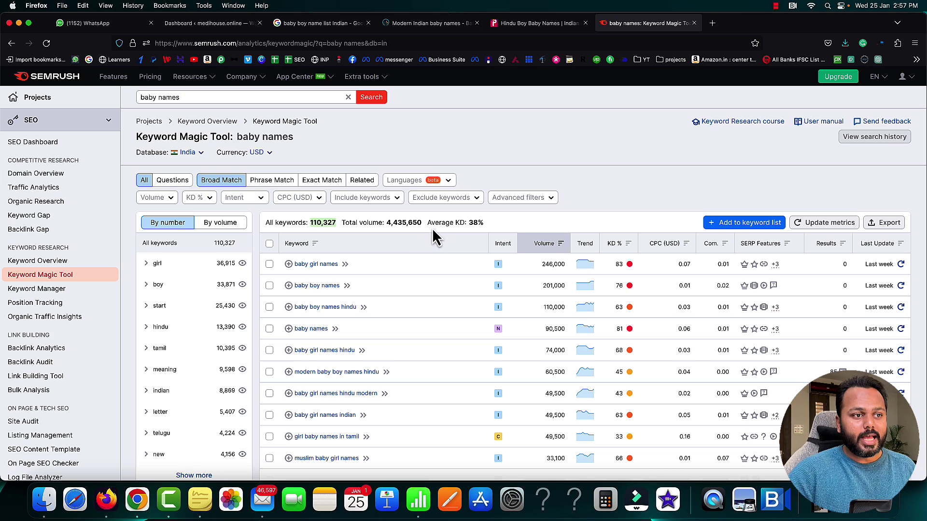
drag(426, 225, 476, 224)
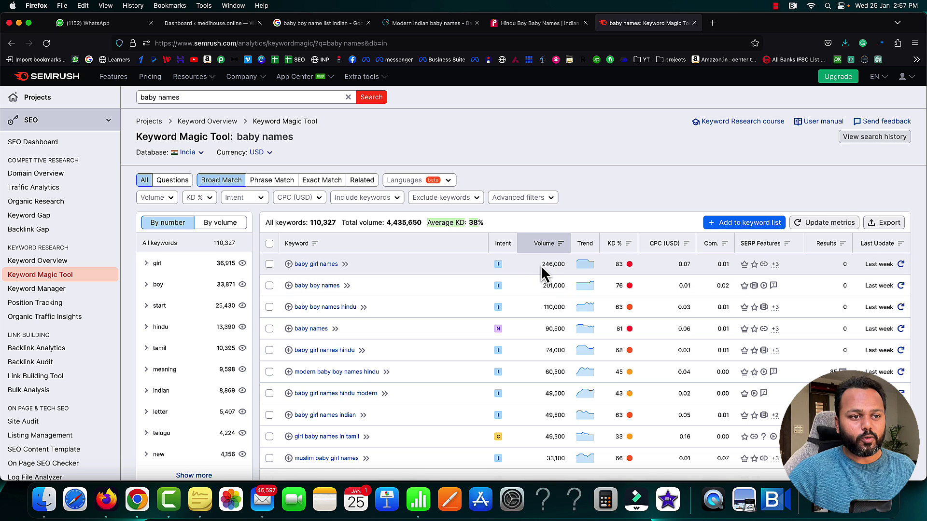
drag(543, 265, 565, 265)
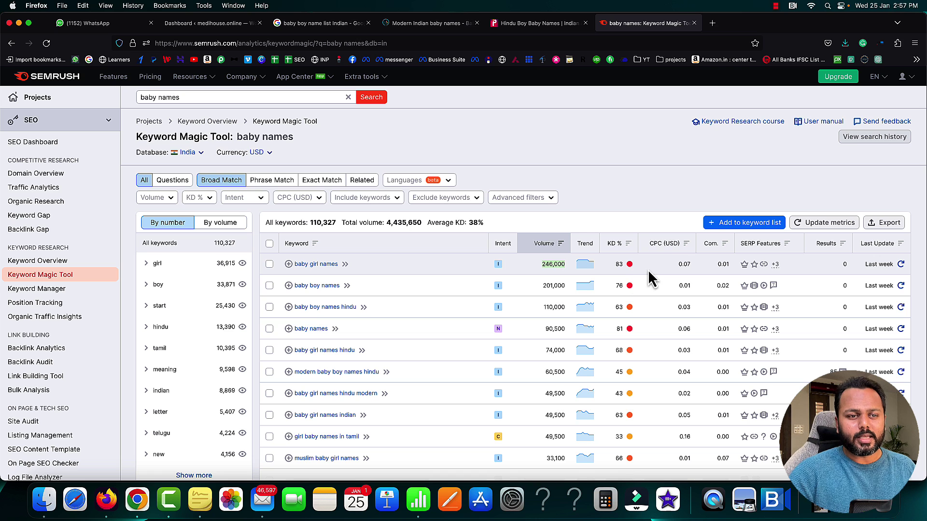
- Filter the "baby names" keyword list to show only keywords with Easy difficulty
mouse_move(630, 267)
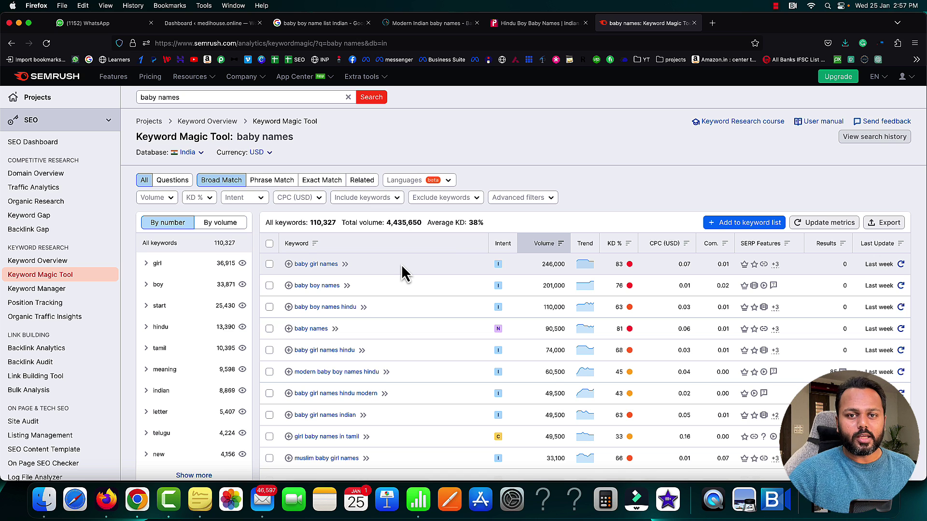
click(210, 205)
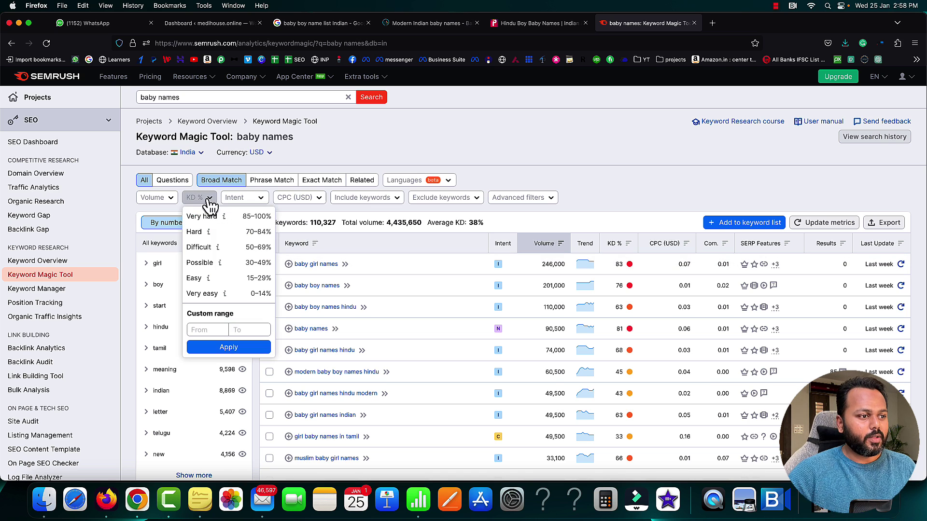
click(195, 281)
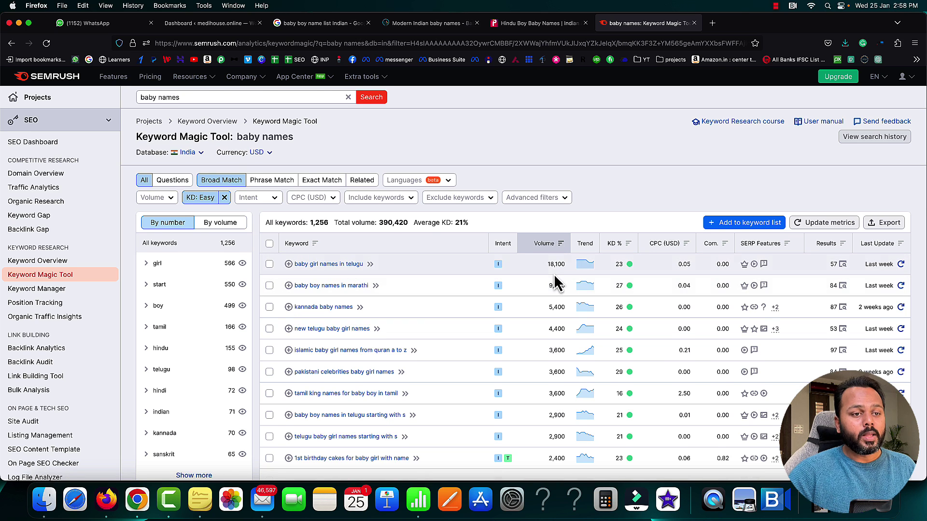
- Examine the volumes and difficulty of the easy keywords, highlighting the search volume of "baby boy names in marathi"
scroll(554, 273, down, 1)
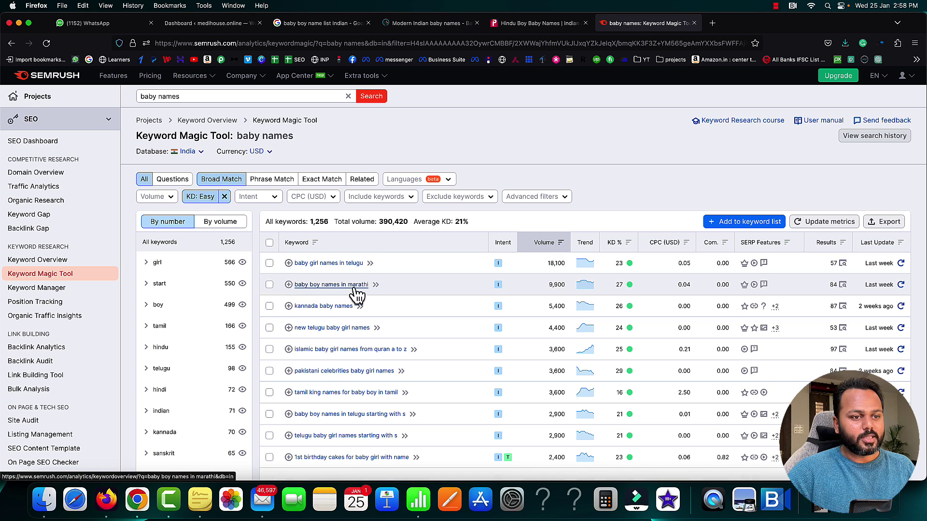
drag(549, 287, 569, 286)
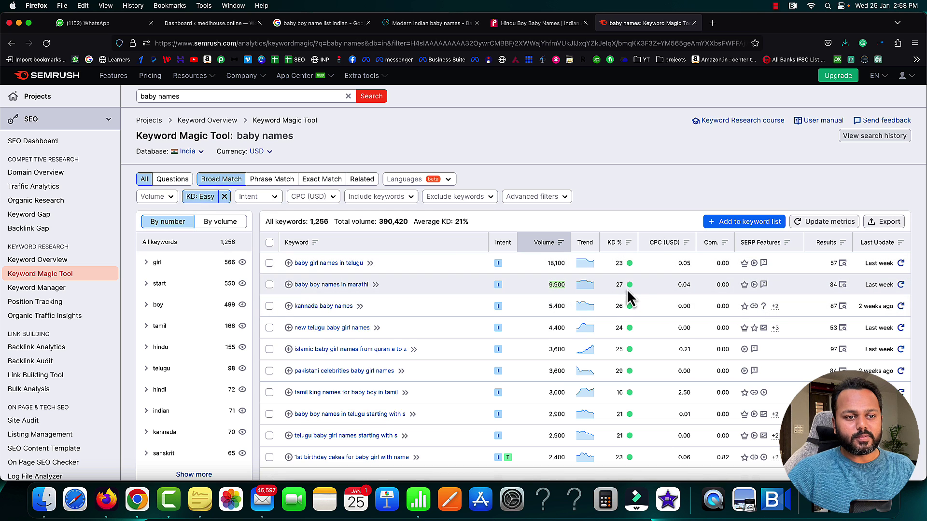
mouse_move(629, 285)
scroll(646, 309, down, 2)
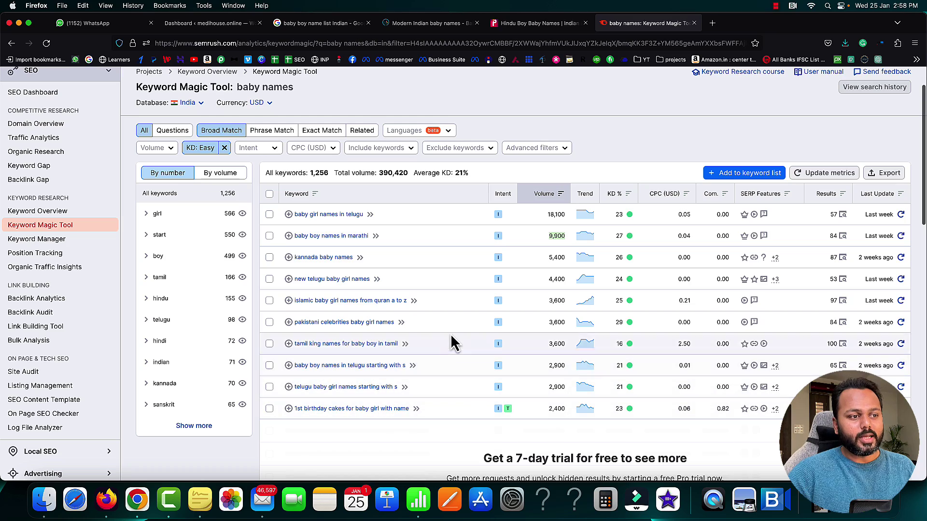
scroll(451, 333, up, 1)
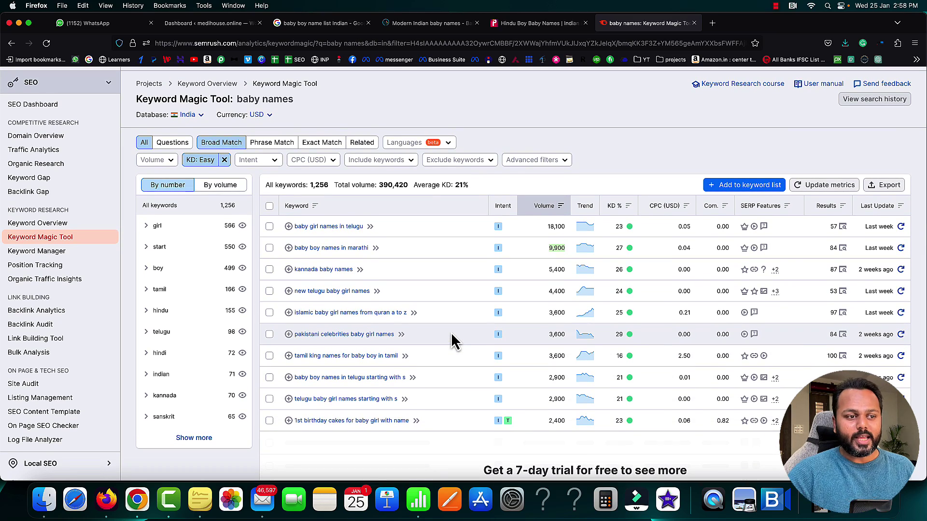
scroll(452, 333, up, 3)
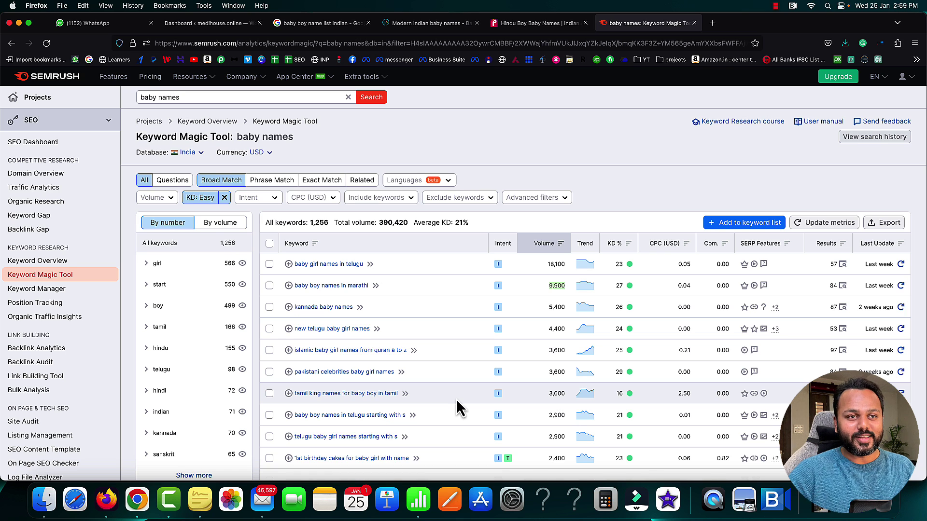
- Open ChatGPT at chat.openai.com in a new tab
click(713, 24)
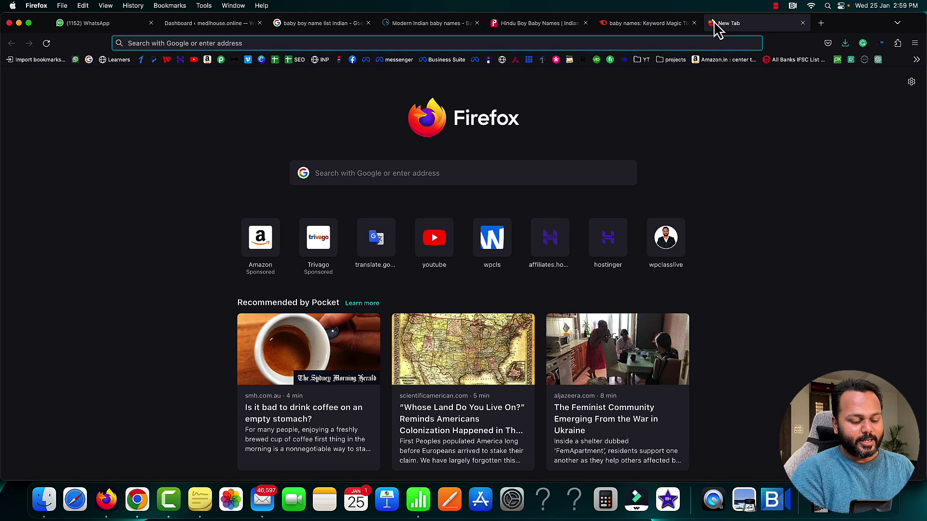
text(chat.openai.com/)
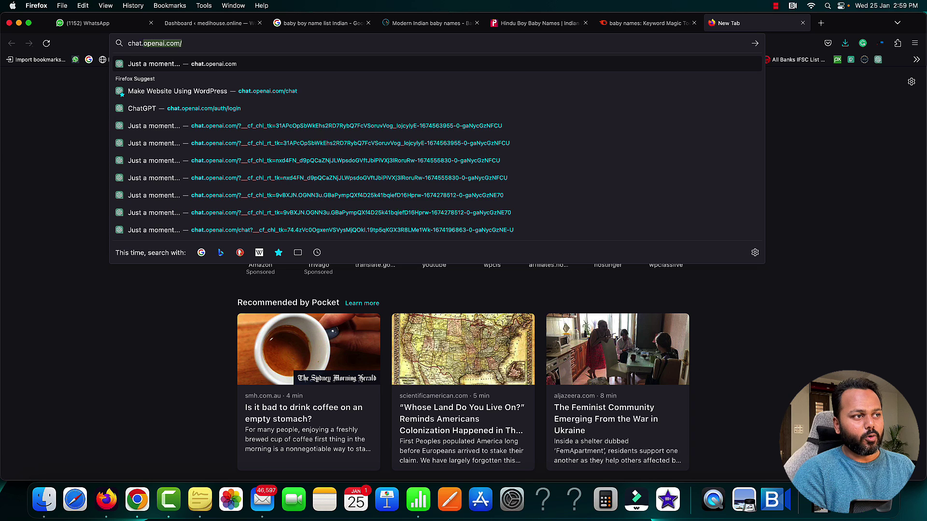
key(Return)
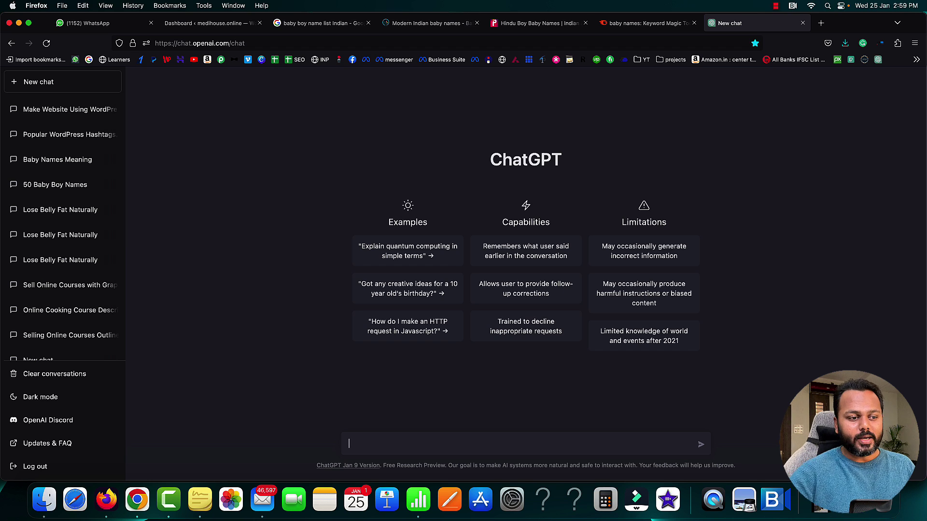
- Ask ChatGPT: "give me 10 baby boy names with their meaning and zodiac sign. I am looking for Indian baby names."
click(453, 444)
text(give m)
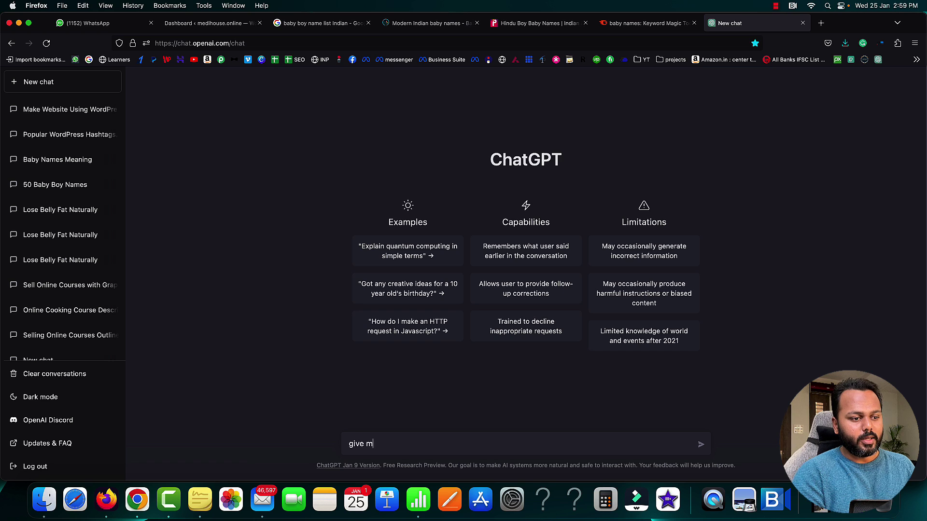
text(e 10 baby)
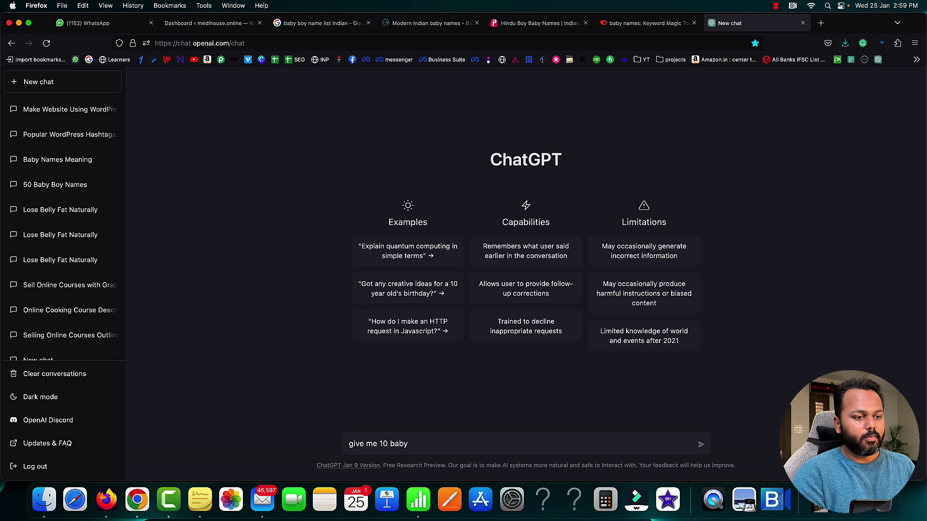
text( boy n)
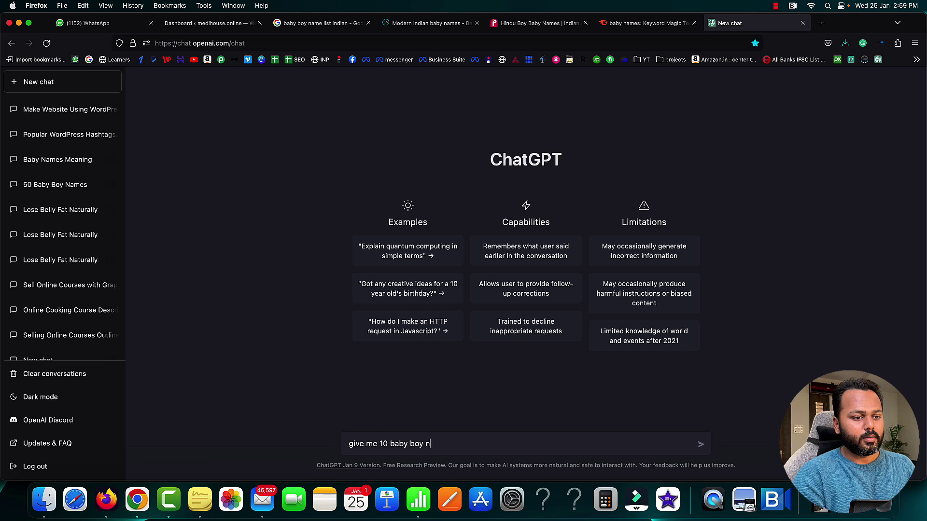
text(ames with thie)
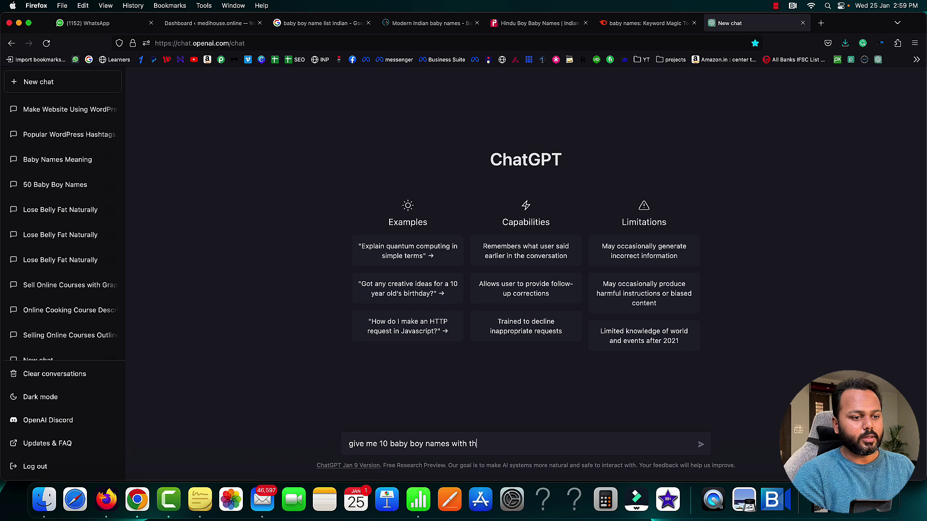
key(BackSpace)
key(BackSpace)
text(eir m)
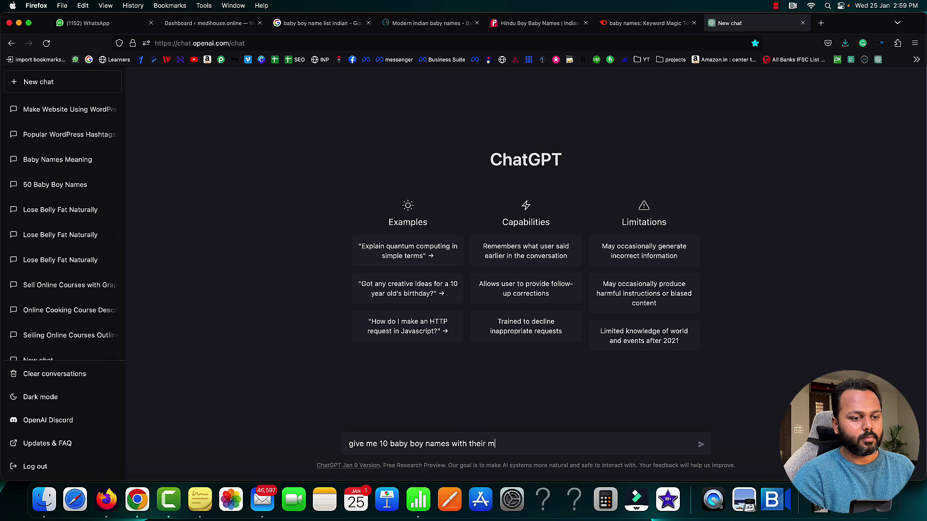
text(eaning and zoadia)
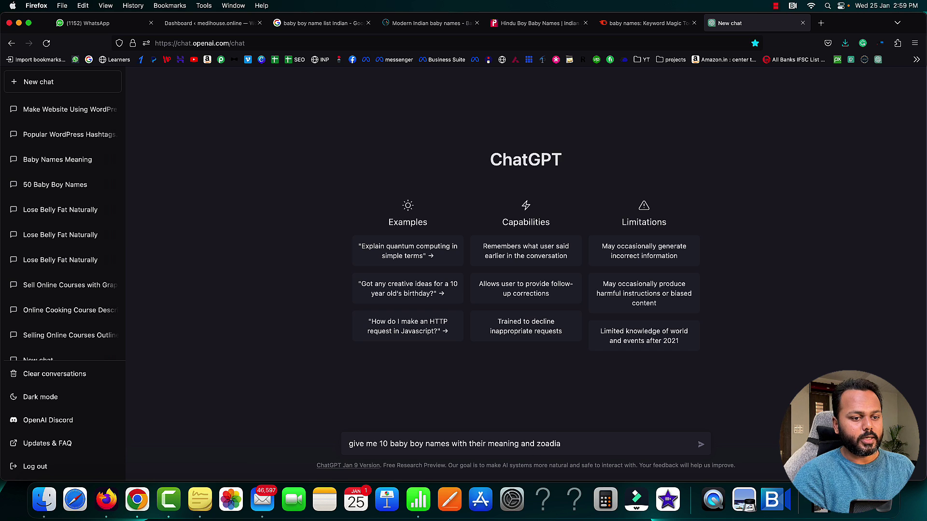
key(BackSpace)
key(BackSpace)
key(BackSpace)
key(BackSpace)
text(diac sign. I am lookig)
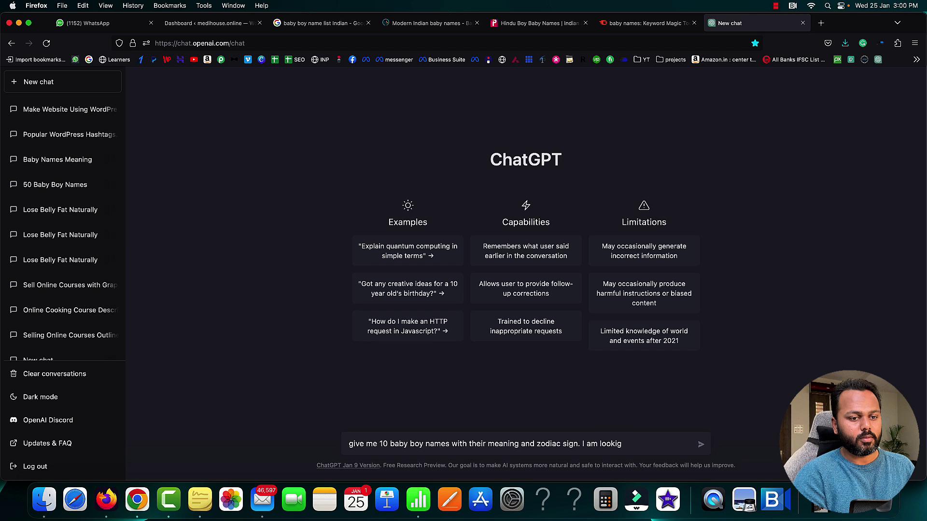
key(BackSpace)
text(ng for Indian baby names.)
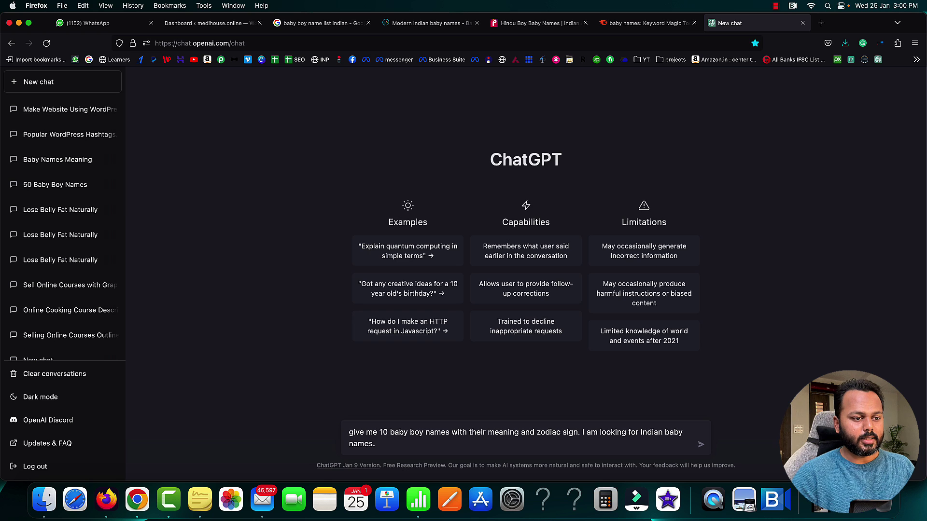
key(Return)
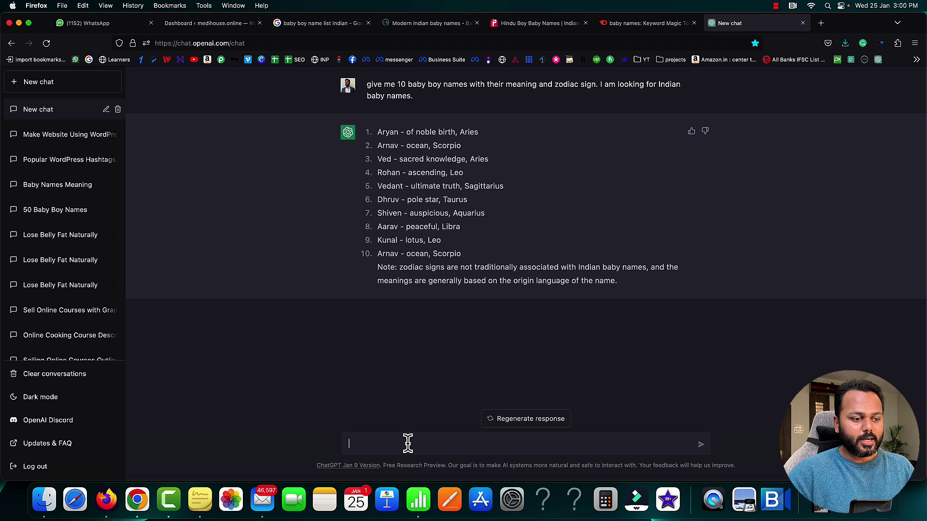
- Ask ChatGPT for Indian baby girl names starting with the letter "A", including their meaning and zodiac sign
text(give me india)
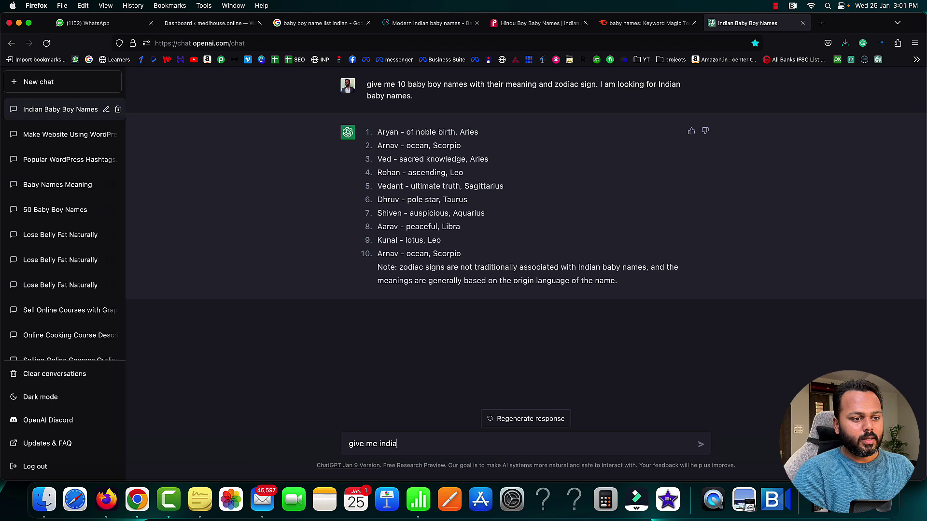
text(n baby girl names starting with the letter "A". Also, include their meaning and zodiac sign.)
key(Return)
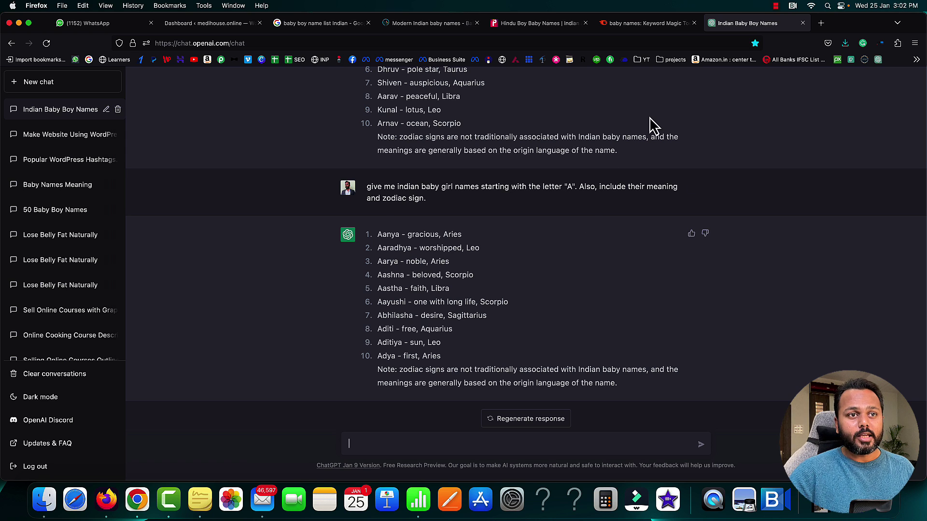
- Check the Semrush list of easy baby name keywords again and return to the ChatGPT conversation
click(647, 23)
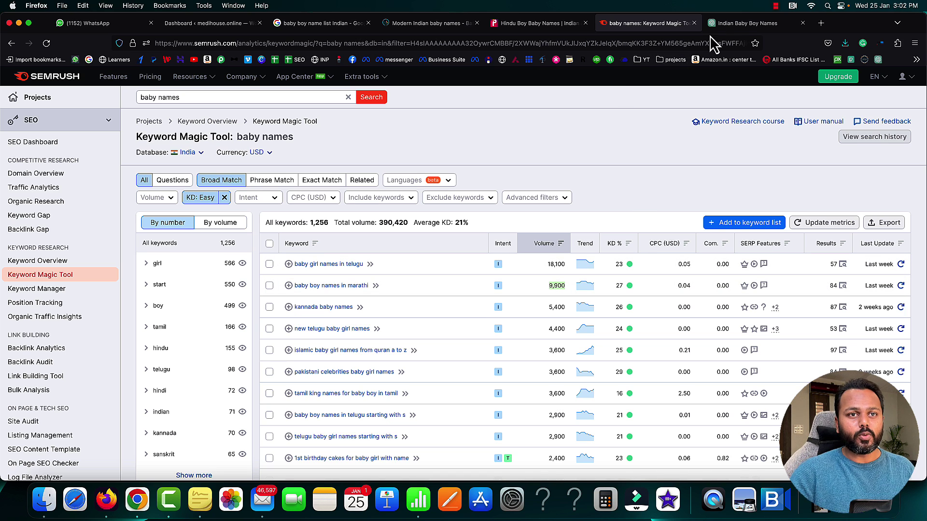
click(750, 23)
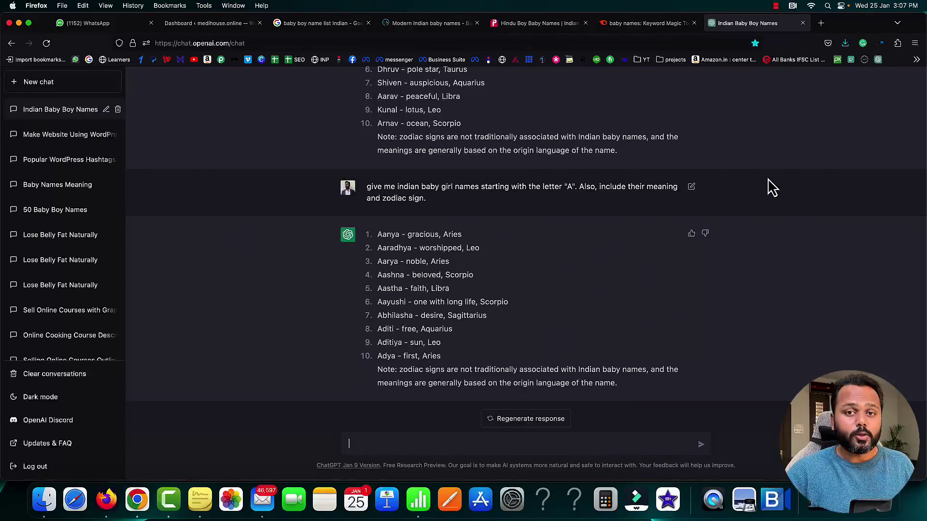
- Open the expireddomains.net website in a new tab
click(820, 23)
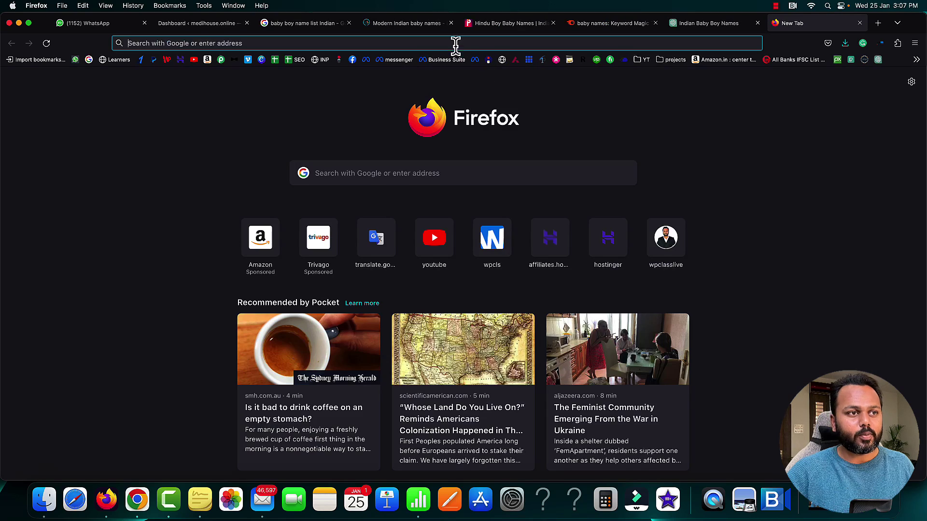
text(expire)
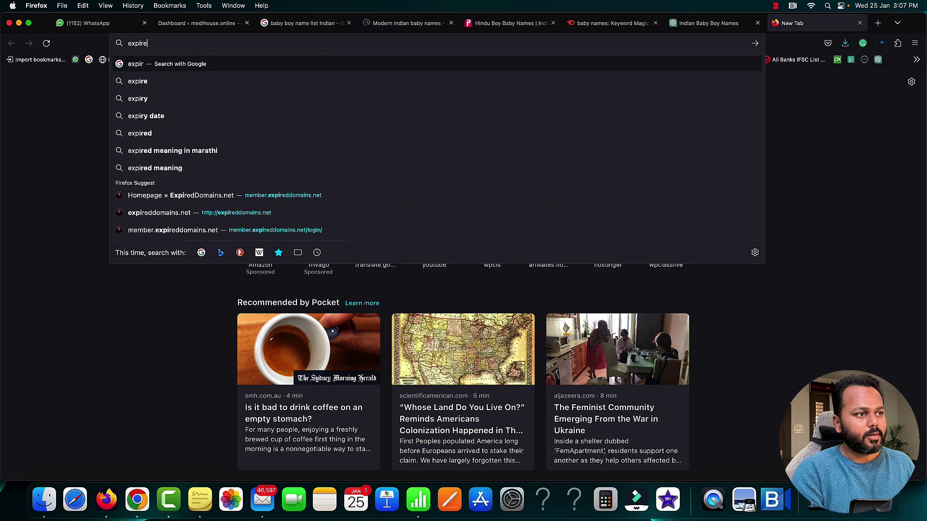
key(Down)
key(Down)
key(Down)
key(Down)
key(Down)
key(Down)
key(Down)
key(Down)
key(Down)
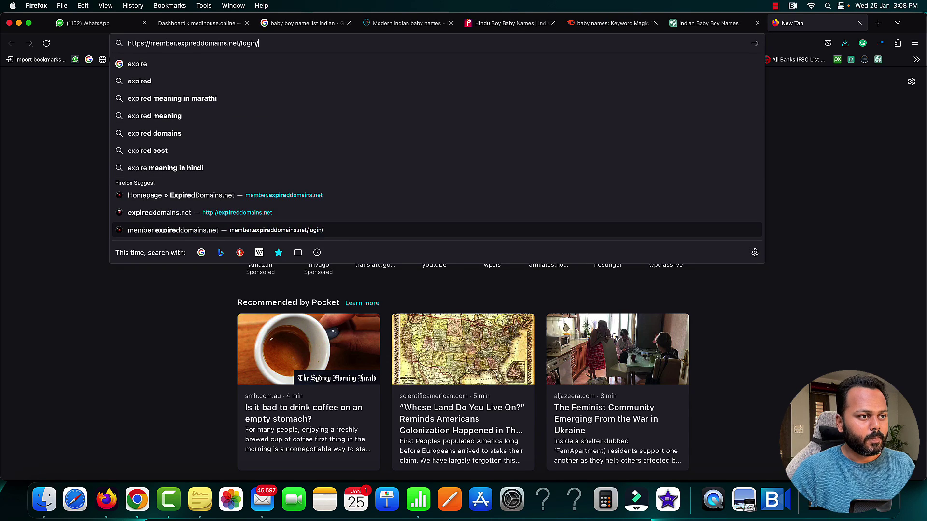
key(Up)
key(Return)
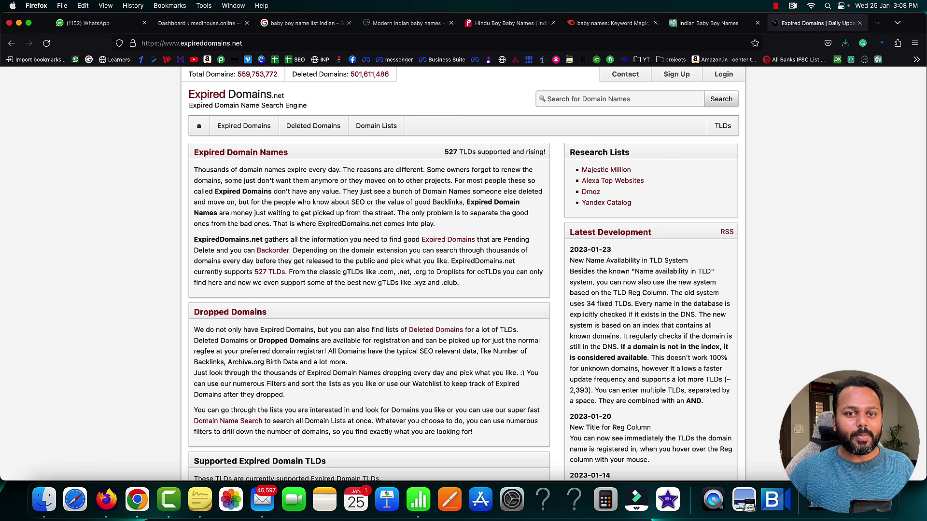
- Try to search the expired domains for "babyname.com" and log in with the prefilled account credentials
click(637, 99)
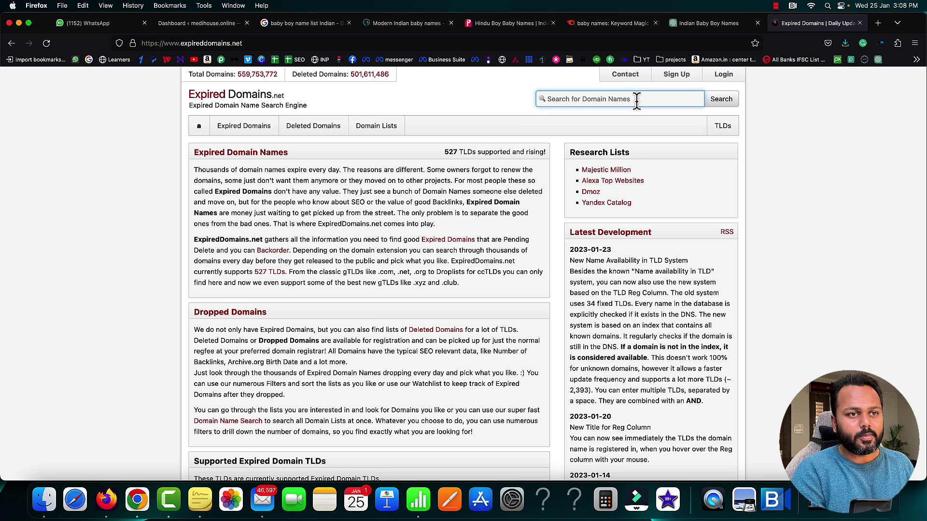
text(baby)
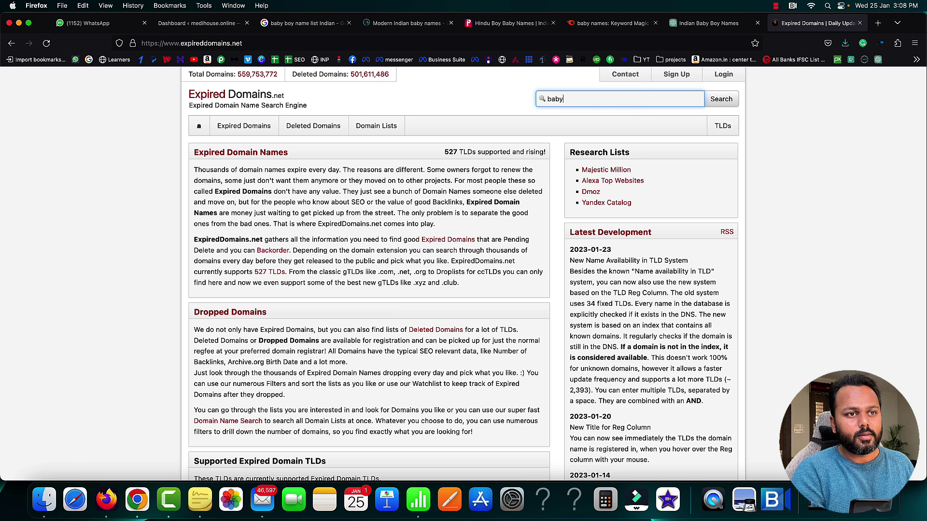
text(name.com)
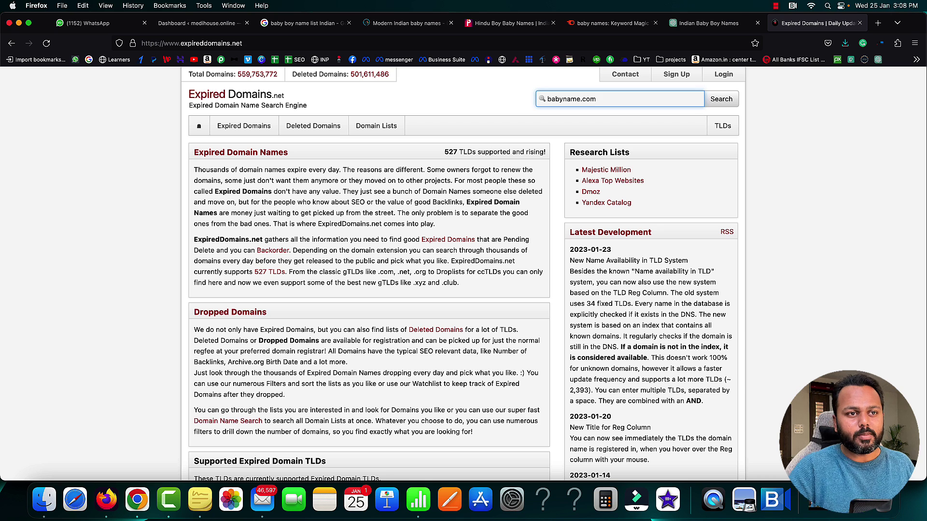
click(722, 104)
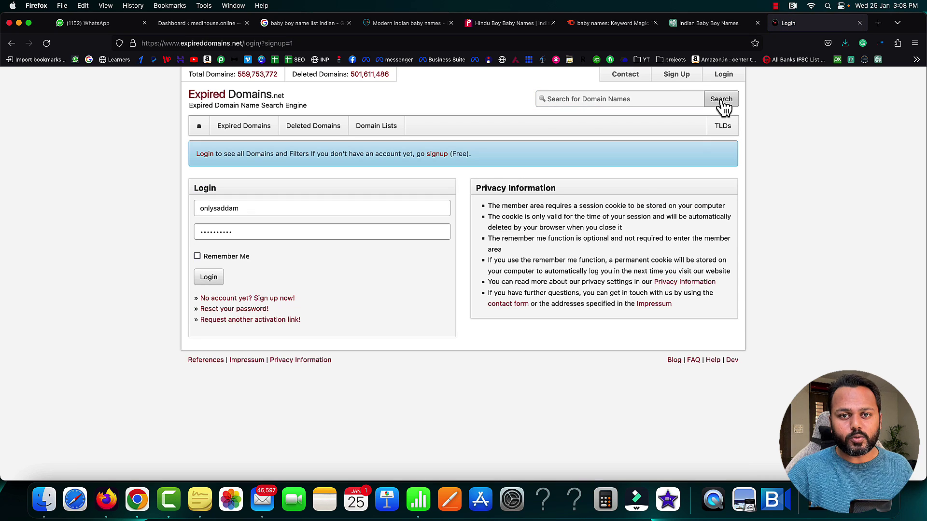
click(209, 278)
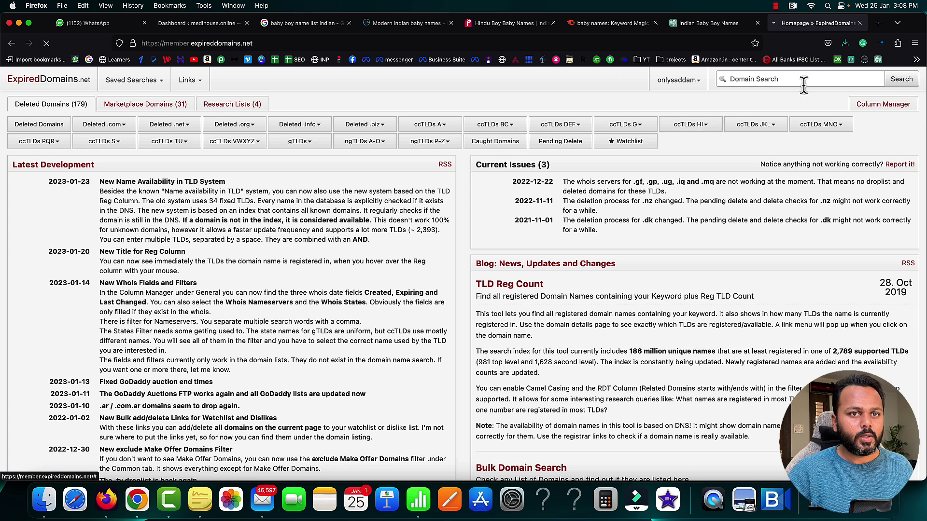
- Search the expired domains for "babynames.com" and look through the resulting list of domains
click(772, 81)
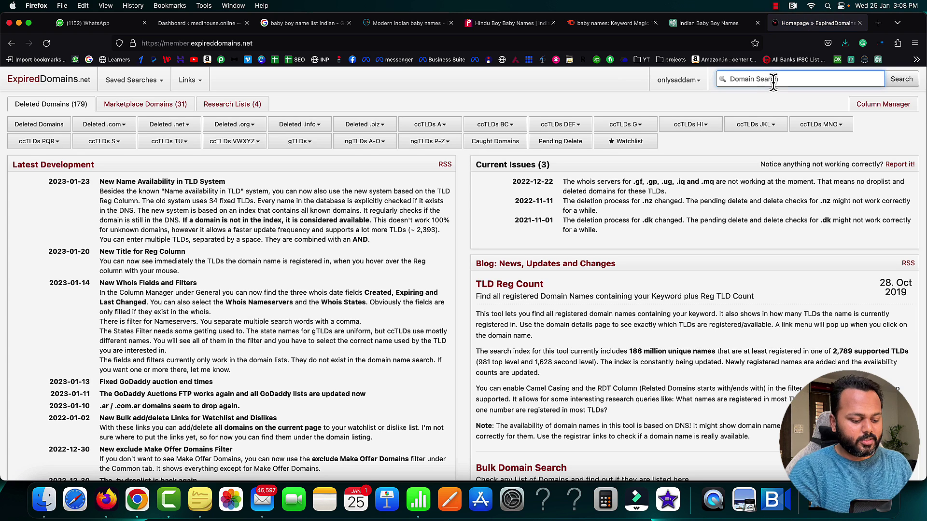
text(babynames.c)
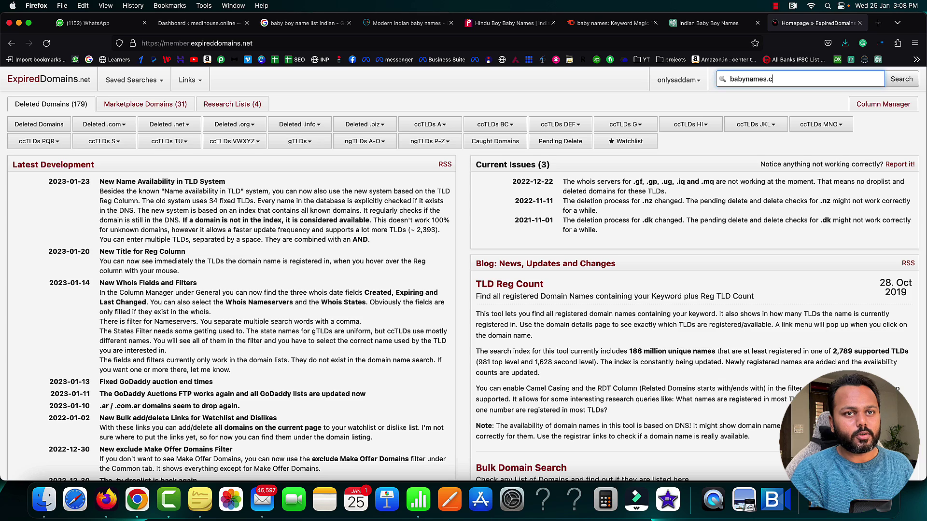
text(om)
key(Return)
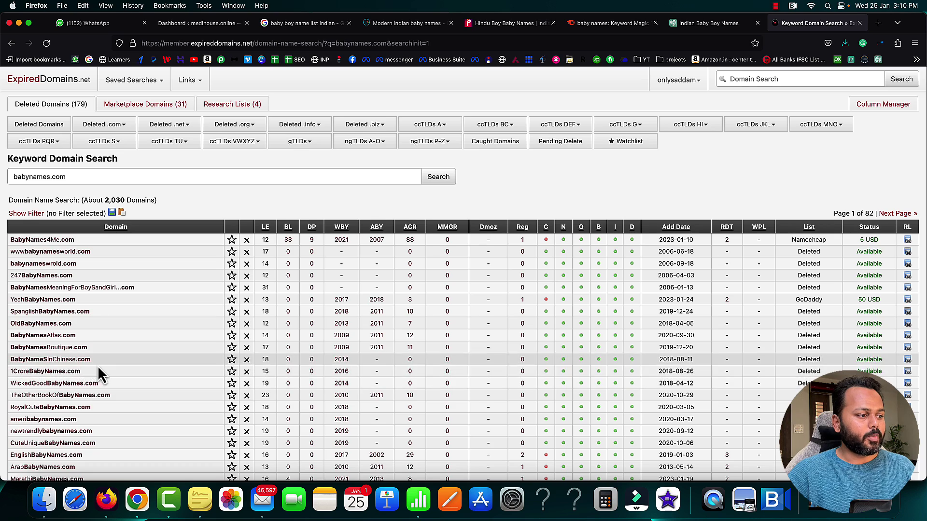
scroll(98, 366, down, 5)
scroll(97, 366, up, 3)
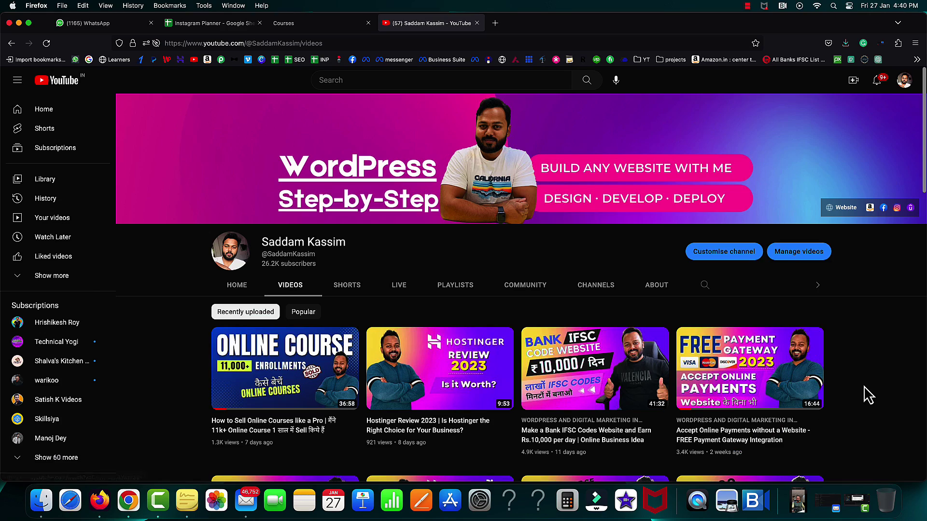
- Browse the videos of the WordPress tutorial YouTube channel and view the Elegant Themes pricing plans
scroll(864, 393, down, 5)
scroll(868, 395, down, 3)
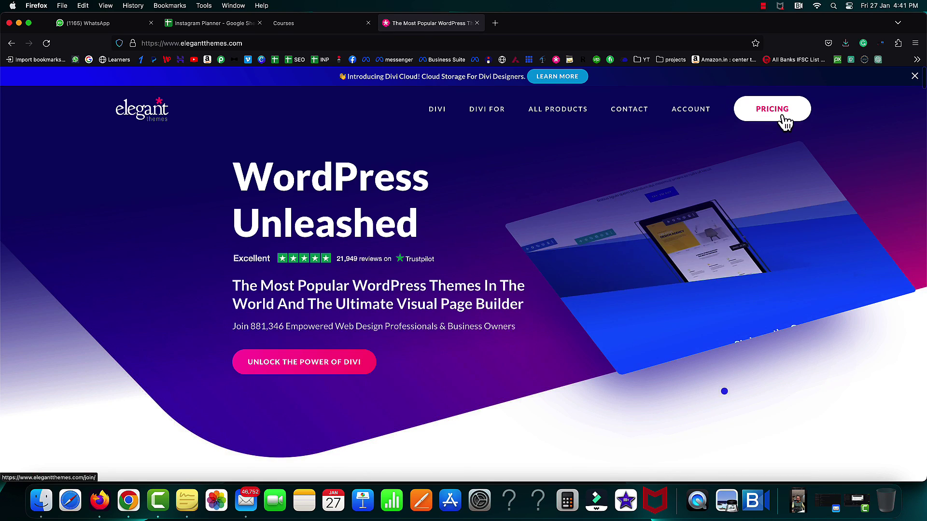
click(783, 117)
scroll(561, 258, down, 5)
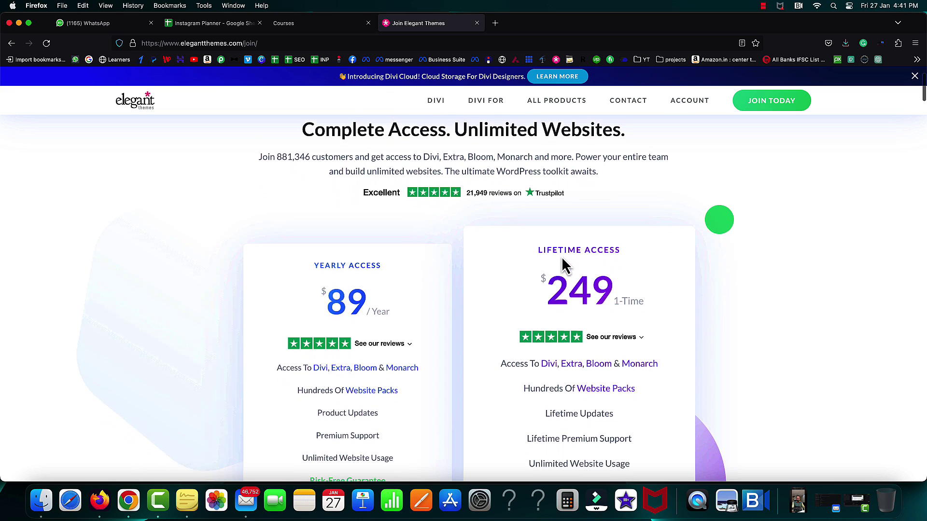
scroll(564, 265, down, 1)
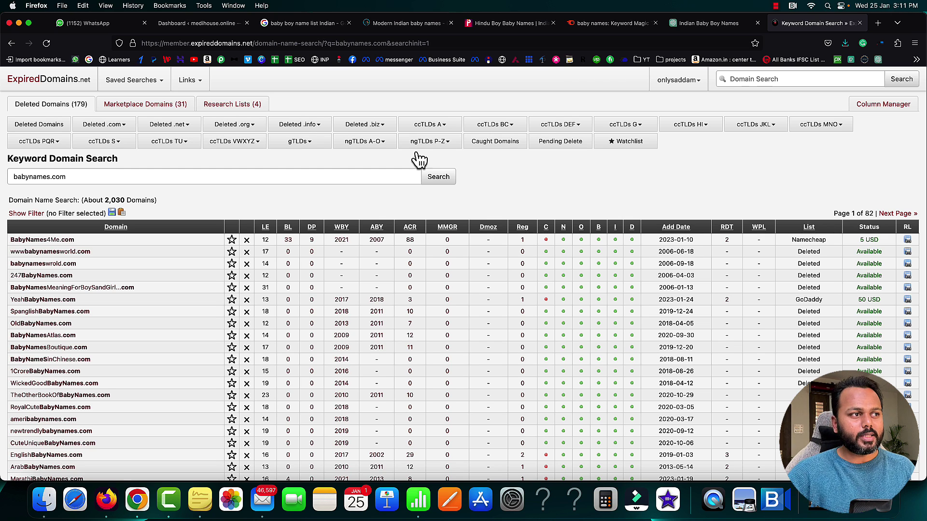
- Switch to the medihouse.online WordPress dashboard, closing the Google search tab, and start a new page
click(171, 24)
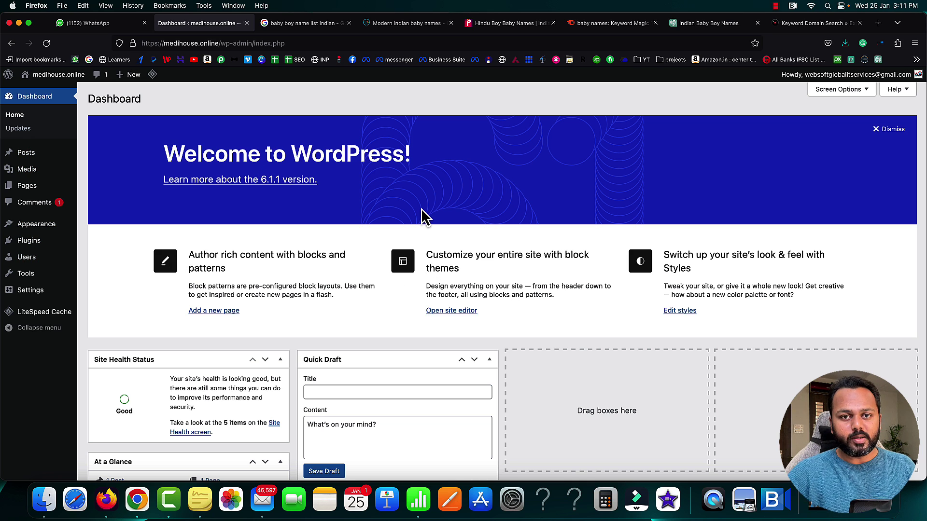
click(349, 22)
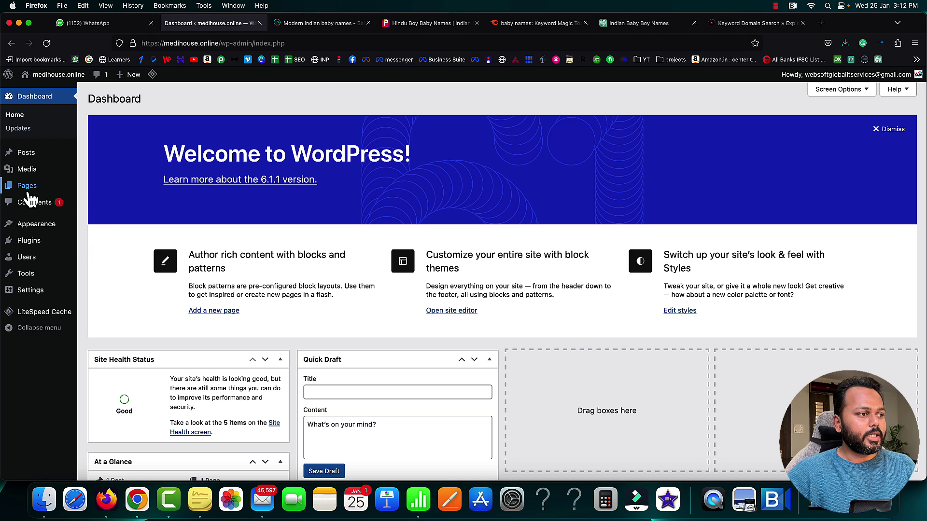
mouse_move(33, 193)
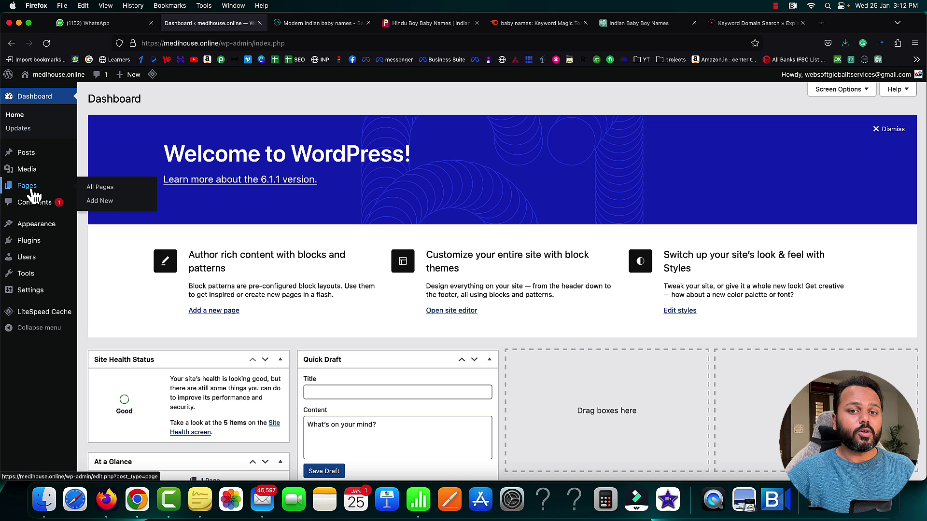
click(100, 201)
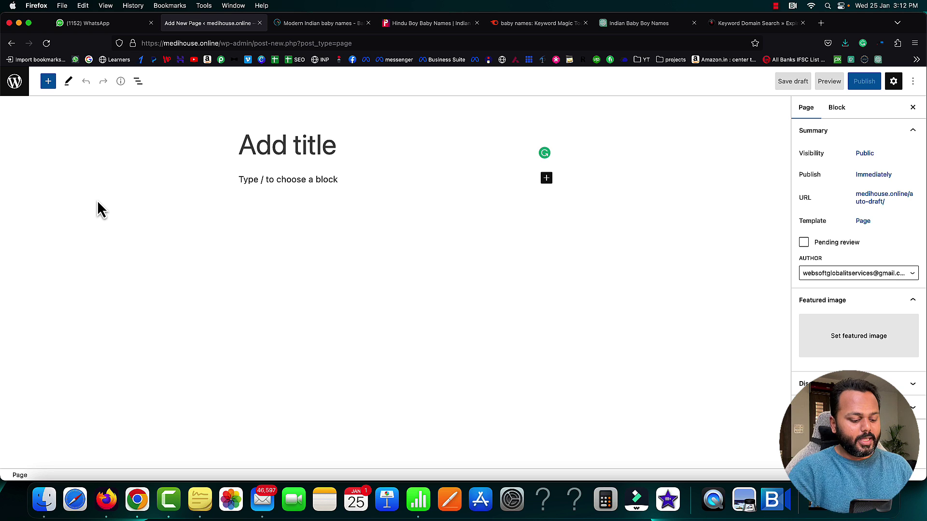
- Title the new page "Baby girl names starting with the letter 'A' with meaning and zodiac sign"
text(Baba)
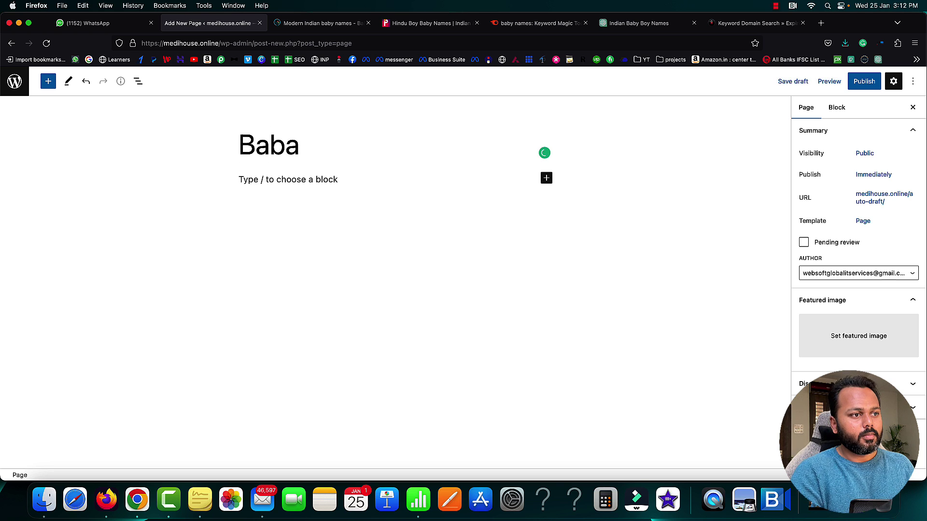
key(BackSpace)
text(y )
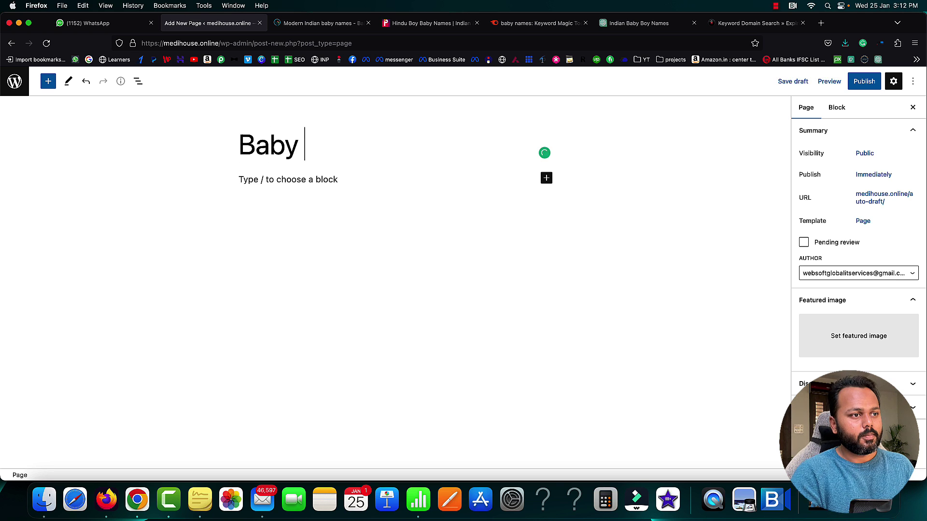
text(girl names)
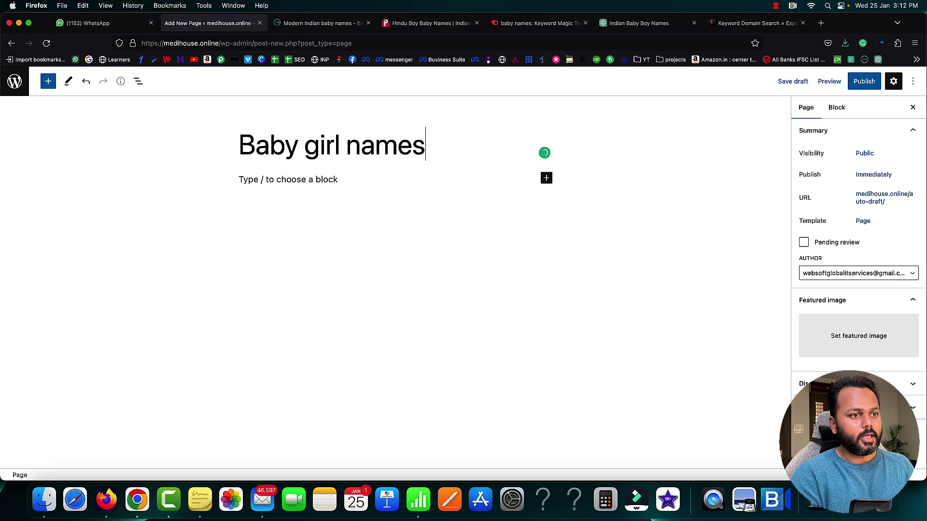
text( starting wit)
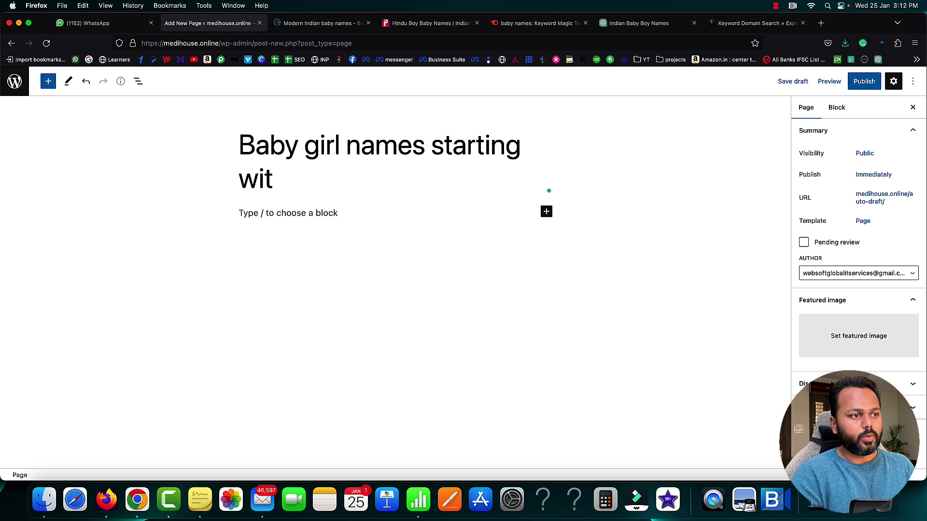
text(h the lette)
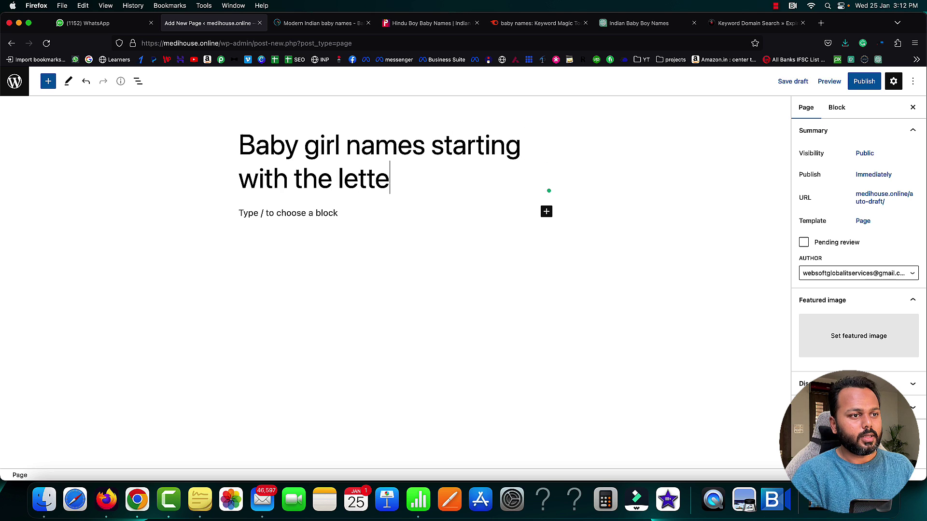
text(r 'A' a)
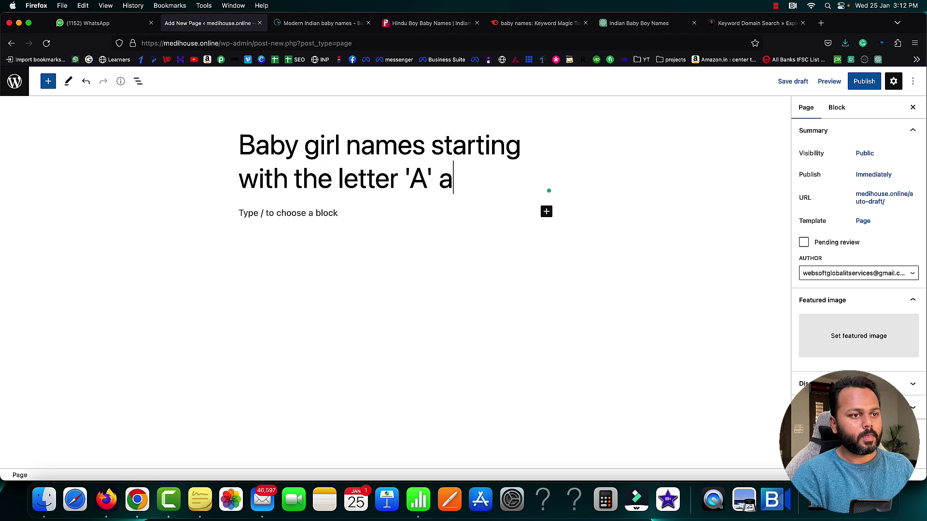
key(BackSpace)
text(with )
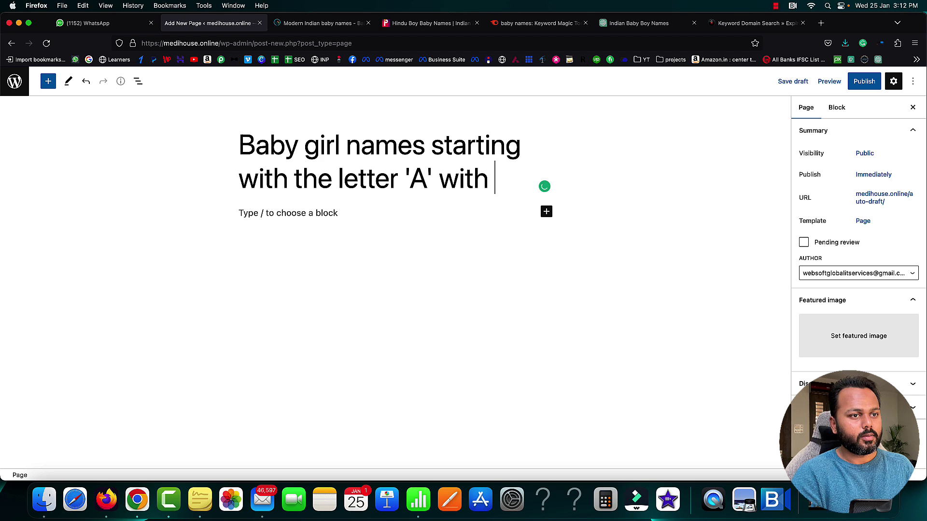
text(meaning and zodia)
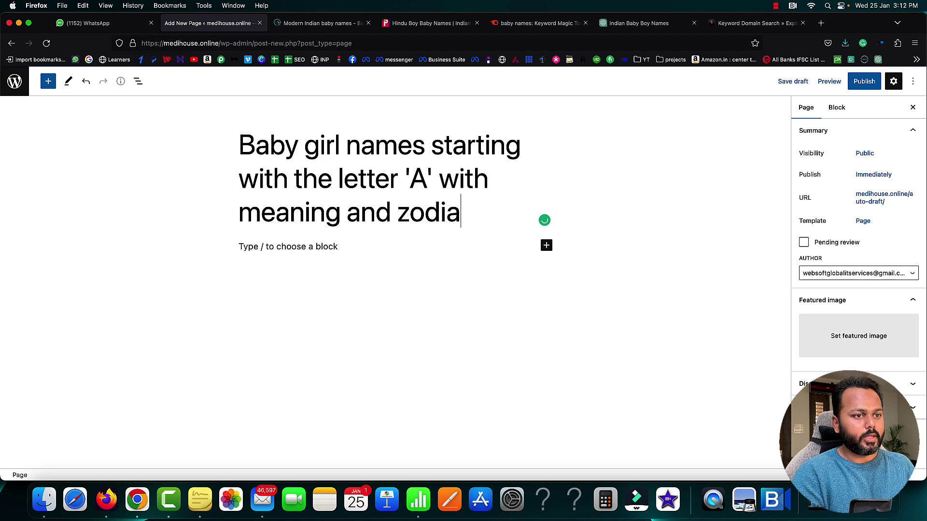
text(c sign)
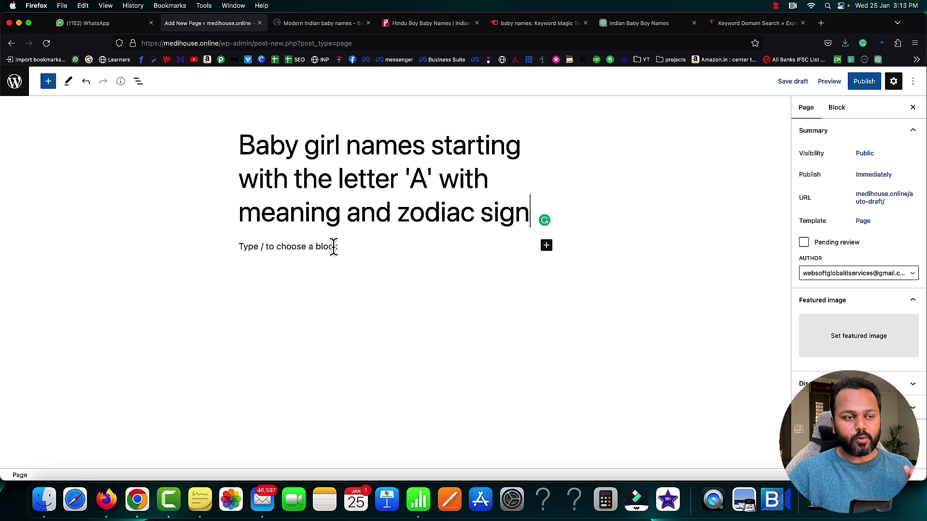
- Insert a table block with 3 columns and 11 rows below the page title
click(546, 246)
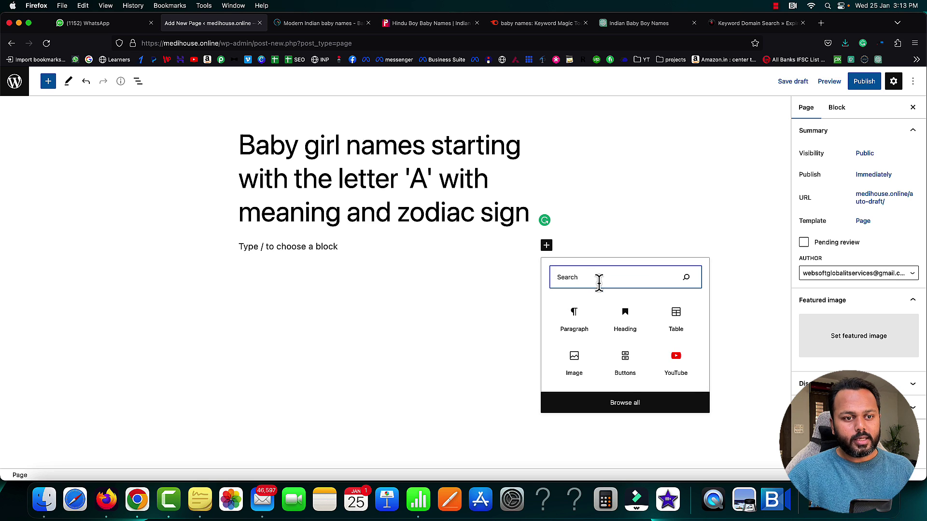
text(ta)
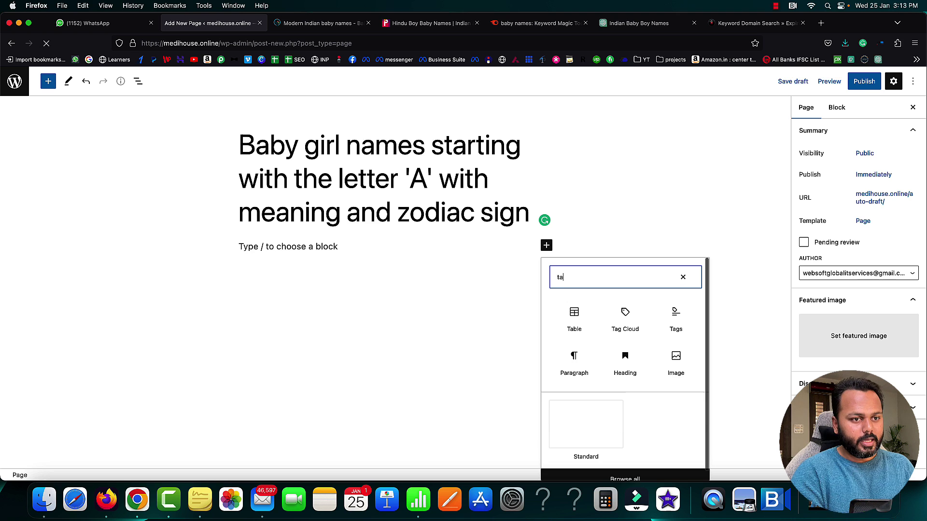
text(ble)
click(575, 321)
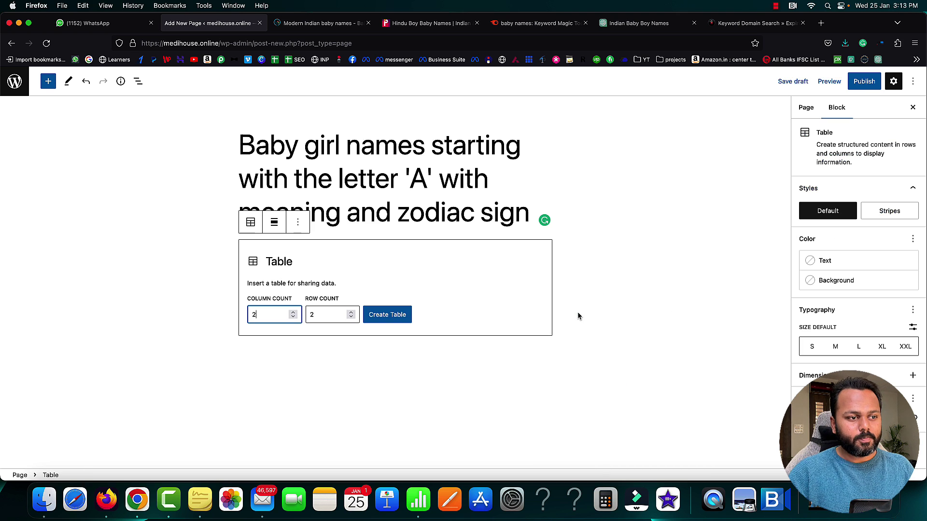
click(351, 312)
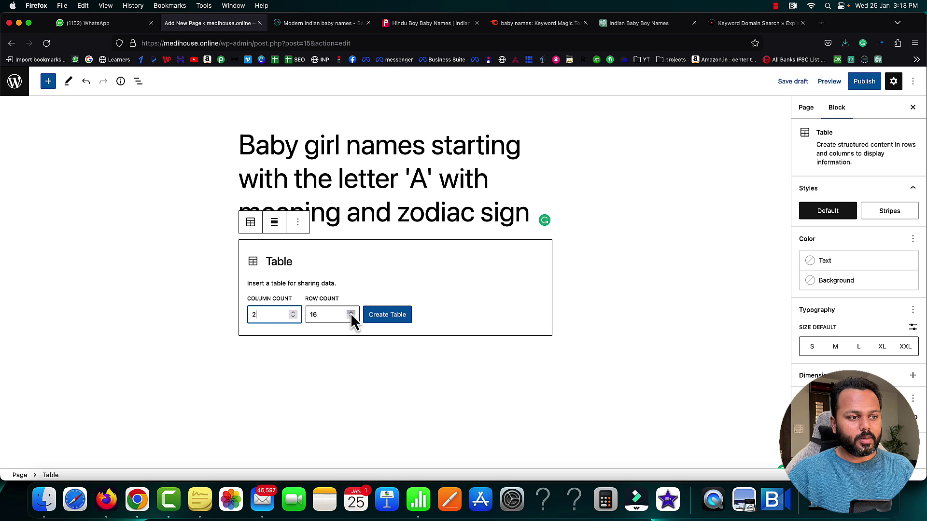
click(351, 317)
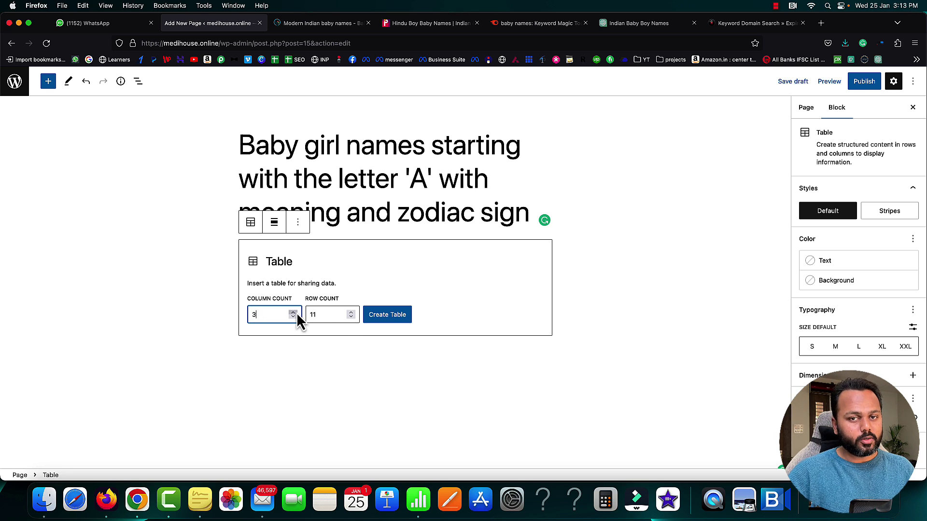
click(390, 321)
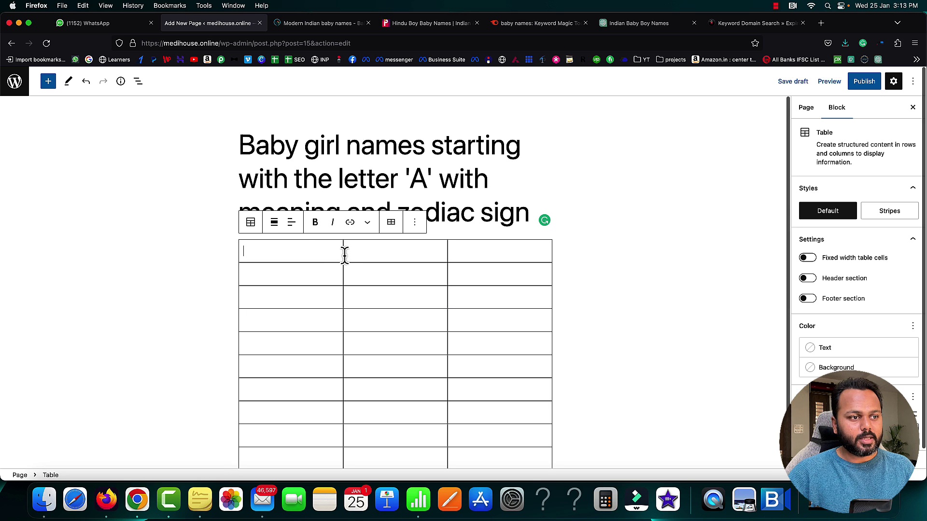
- Fill the table's first row with the column headings "Name", "Meaning" and "Zodiac Sign"
text(Name)
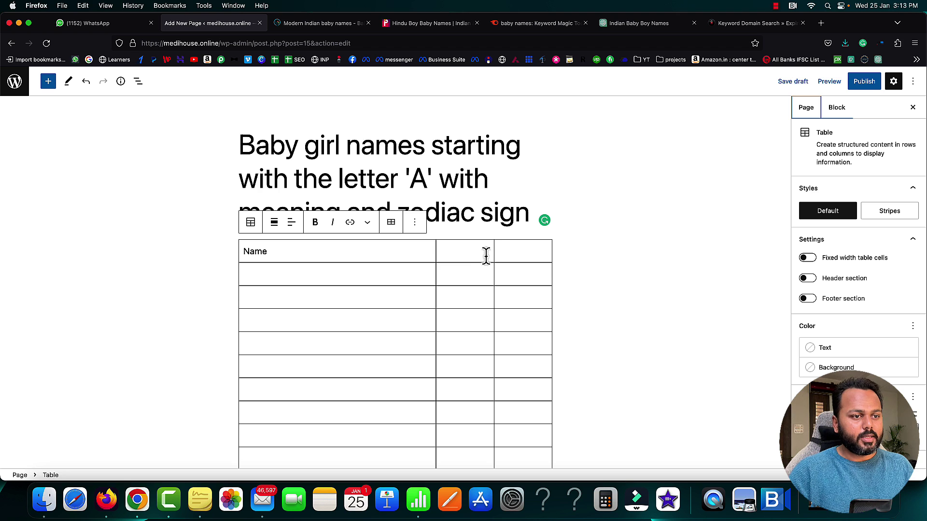
click(462, 253)
text(Meaning)
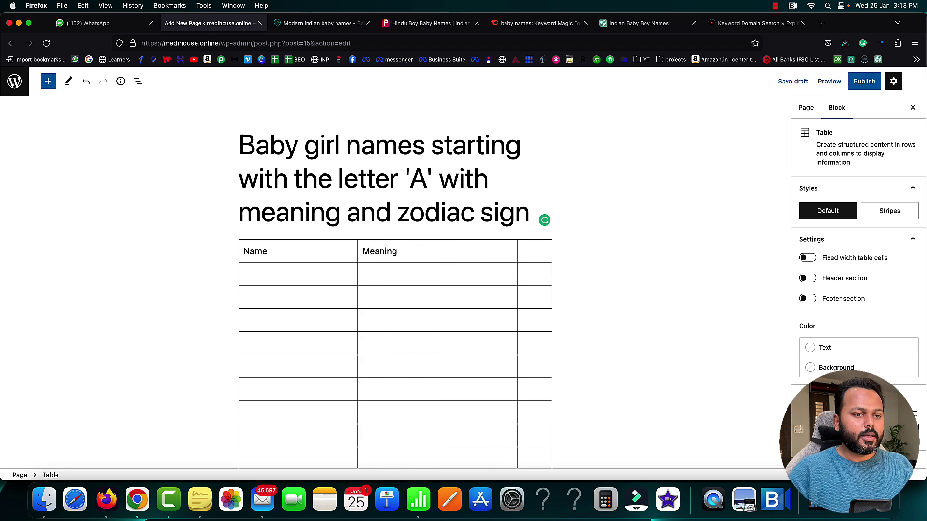
click(532, 252)
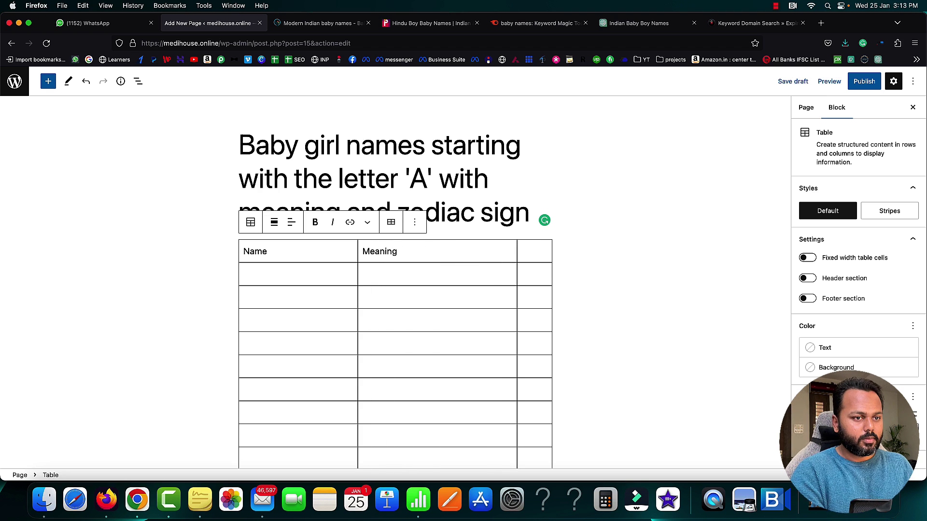
text(Zodiac Sign)
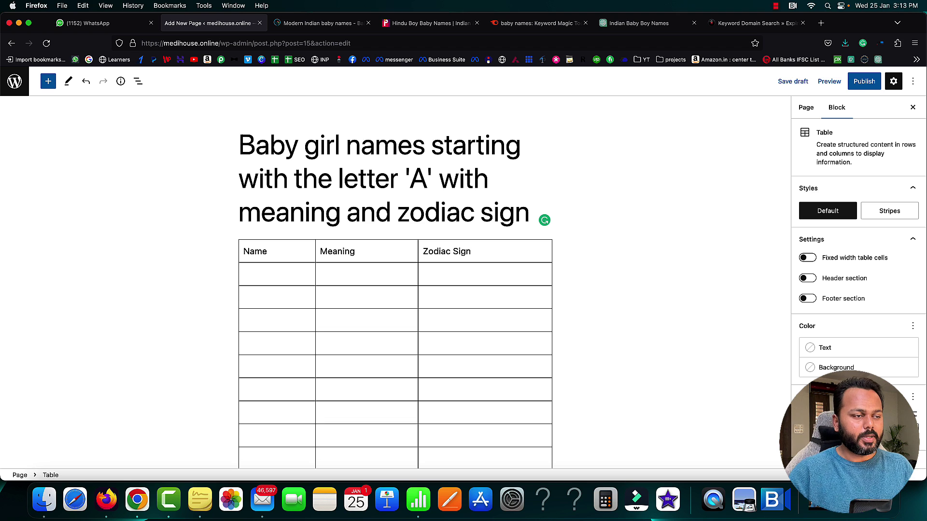
- Move the ChatGPT browser tab directly beside the WordPress page editor's tab, and return to the editor
click(646, 24)
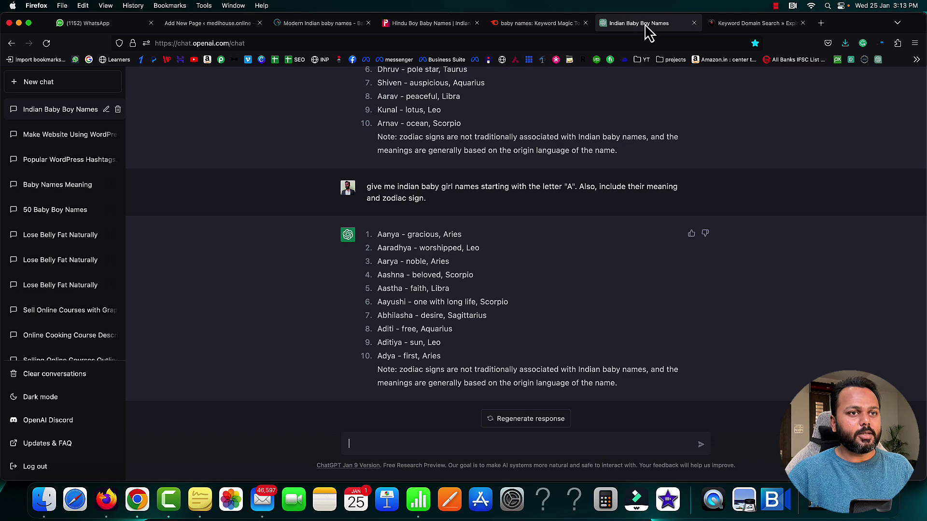
drag(647, 27, 373, 48)
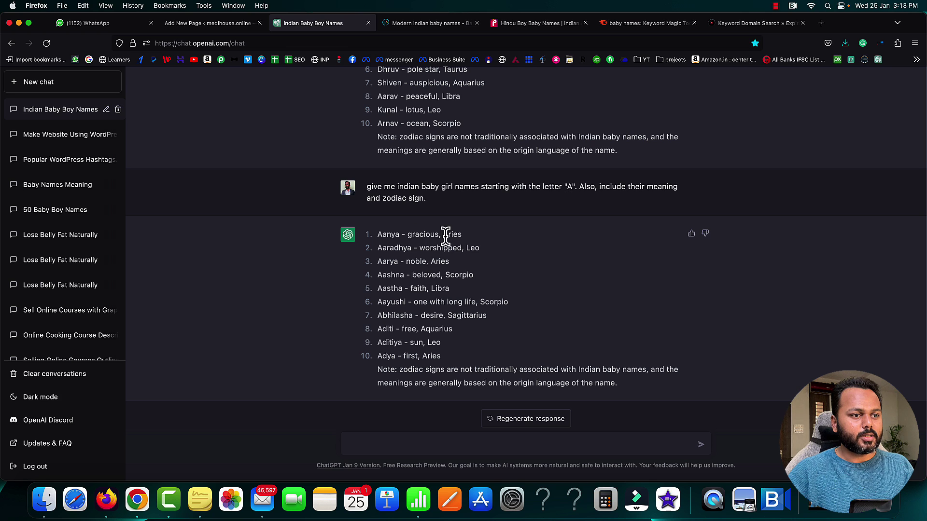
click(208, 24)
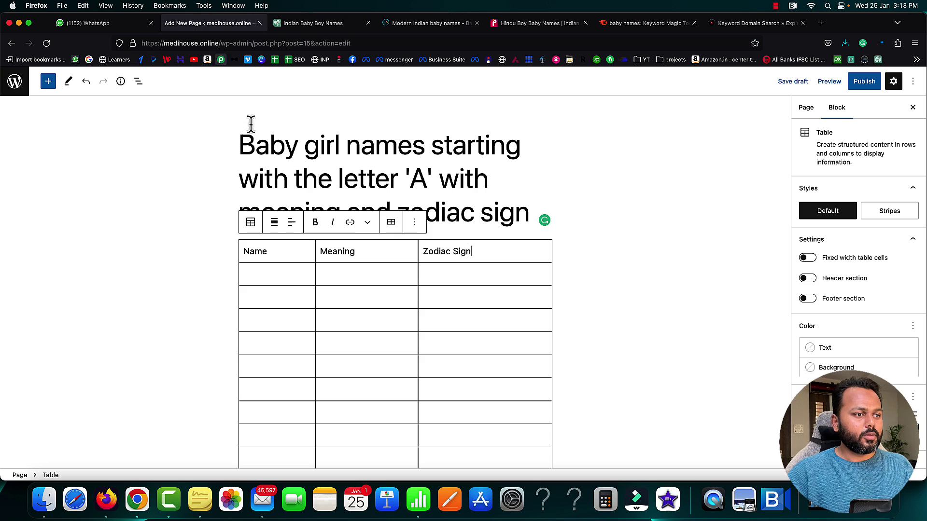
- Fill the first row below the table headings with "Aanya", "Gracious" and "Aries"
text(Aan)
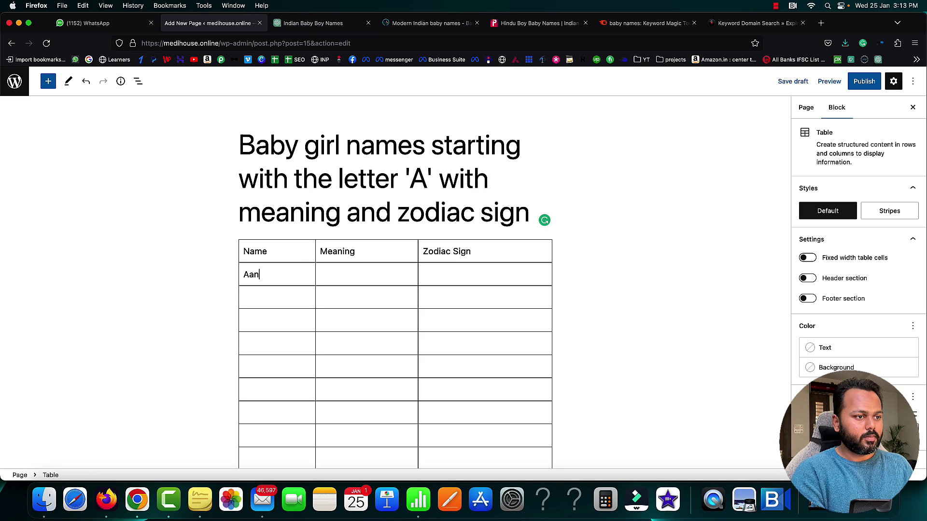
text(ya)
key(Tab)
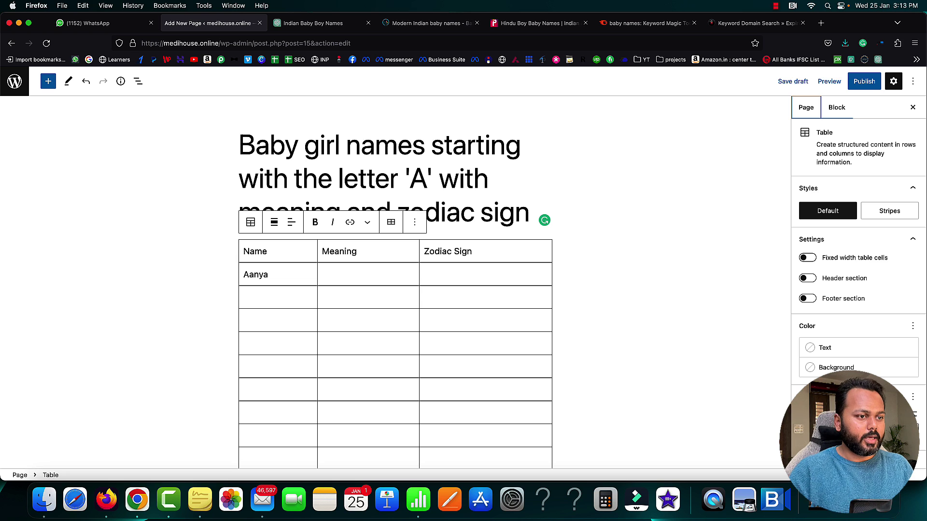
click(336, 278)
text(Gr)
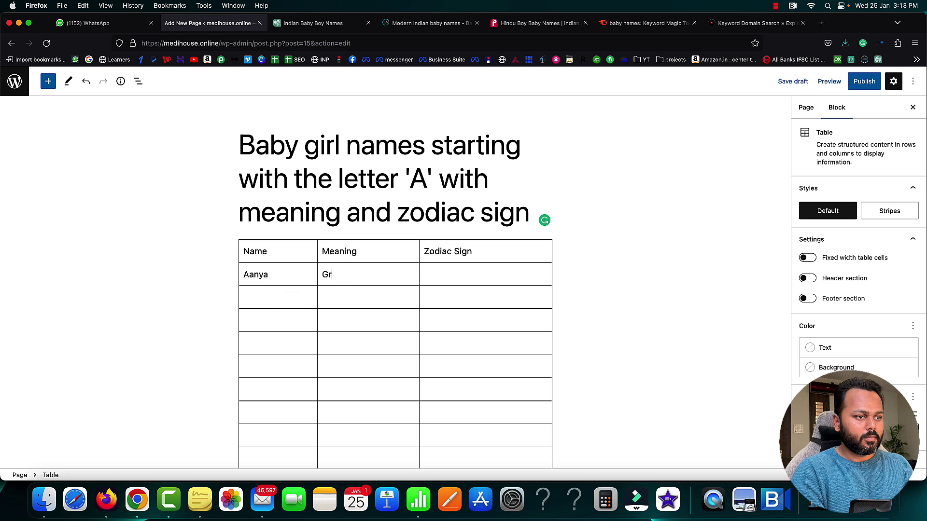
text(acious)
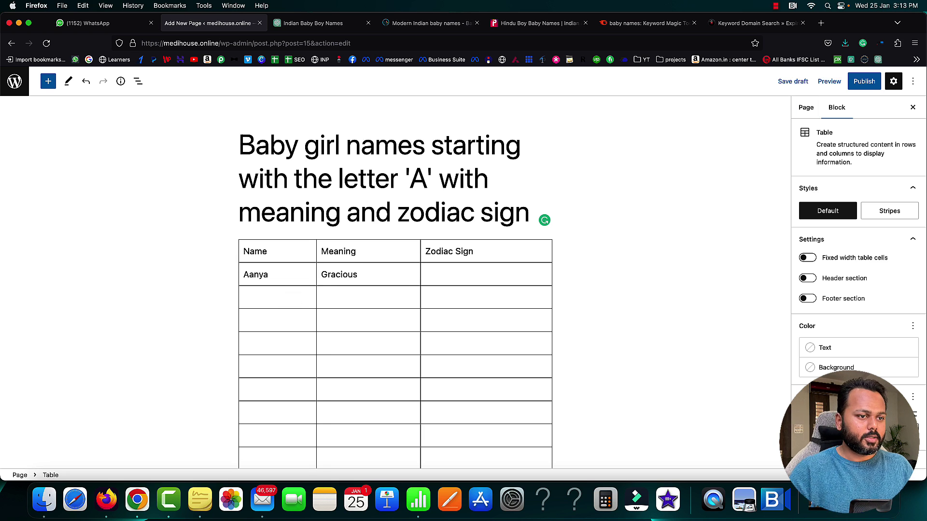
click(445, 277)
text(A)
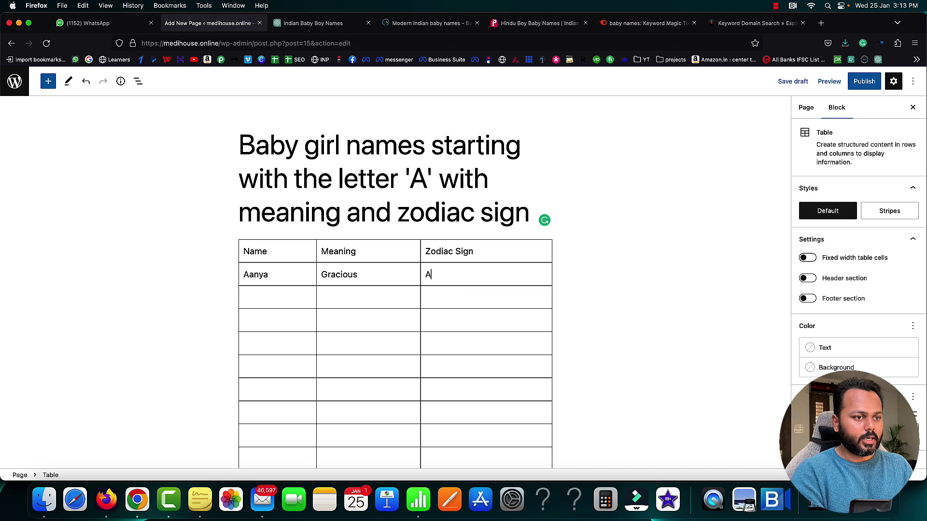
text(ries)
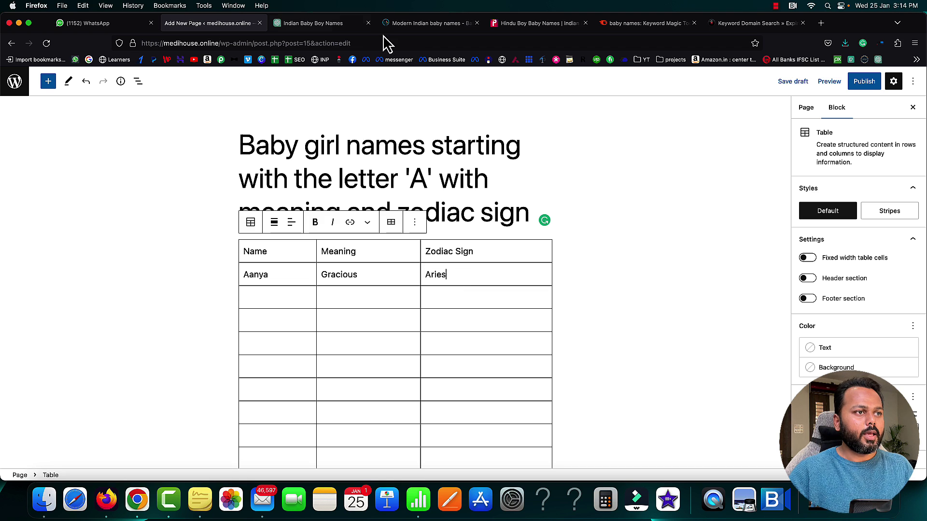
- Copy the name "Aaradhya" from the ChatGPT list into the Name cell below "Aanya" in the WordPress table
click(314, 24)
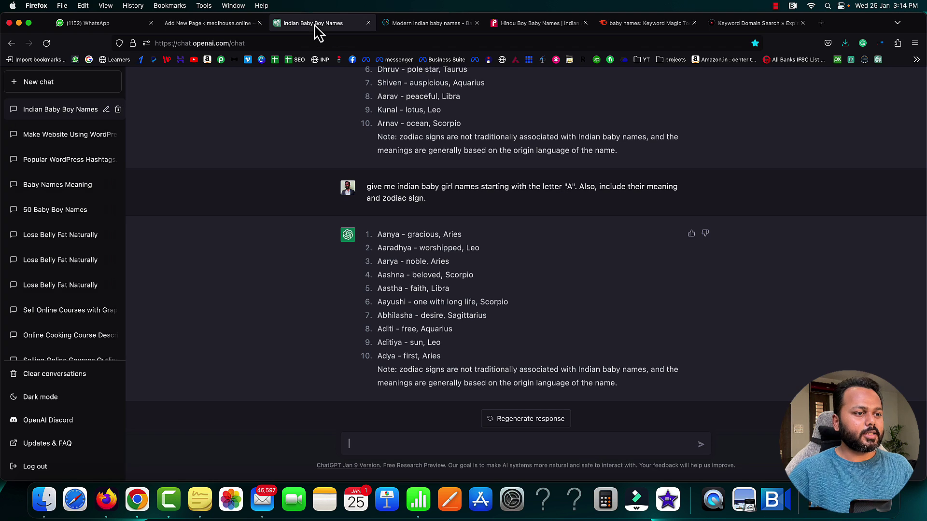
double_click(388, 247)
key(super+c)
scroll(388, 248, down, 1)
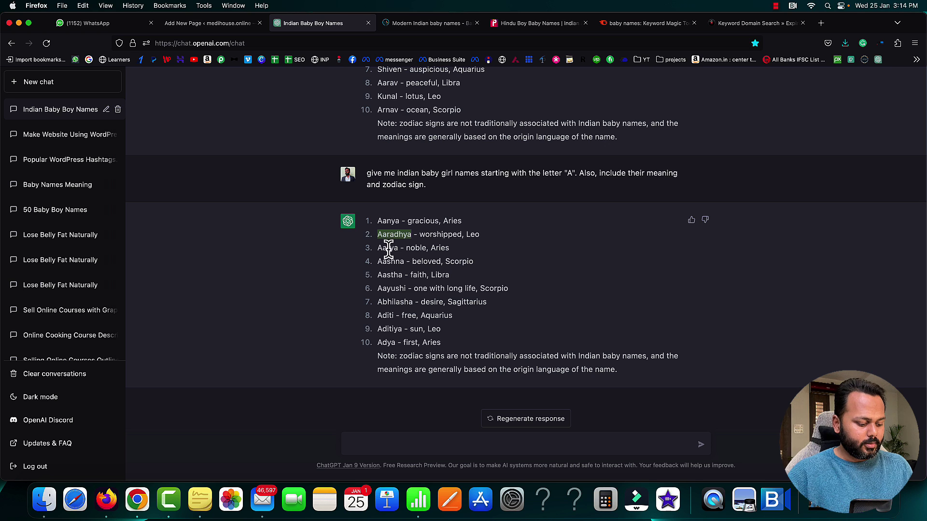
click(235, 29)
click(285, 299)
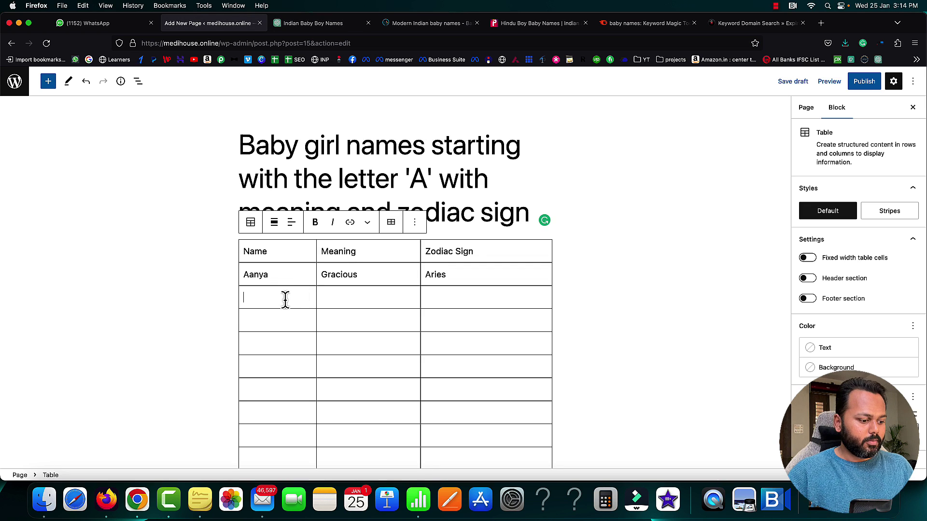
key(super+v)
- Complete the Aaradhya row with the meaning "worshipped" copied from ChatGPT and the zodiac sign "Leo"
click(314, 24)
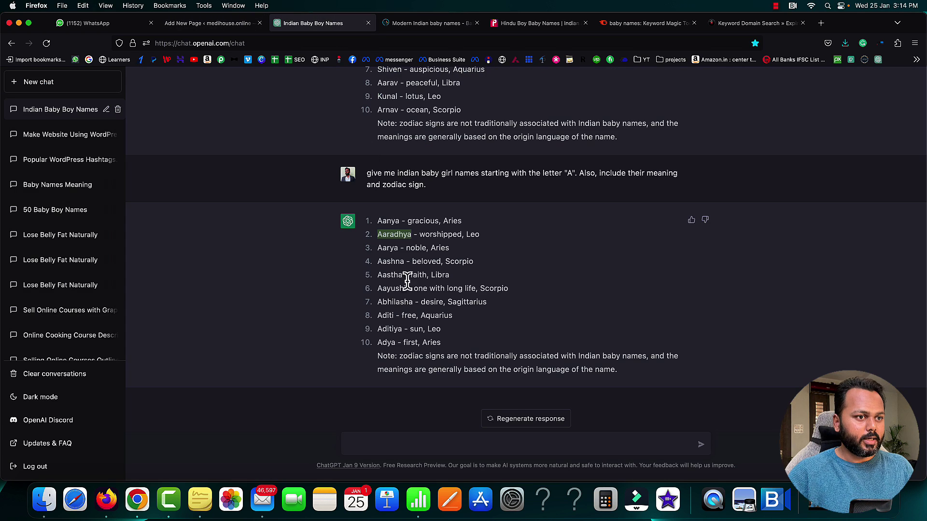
double_click(430, 234)
key(super+c)
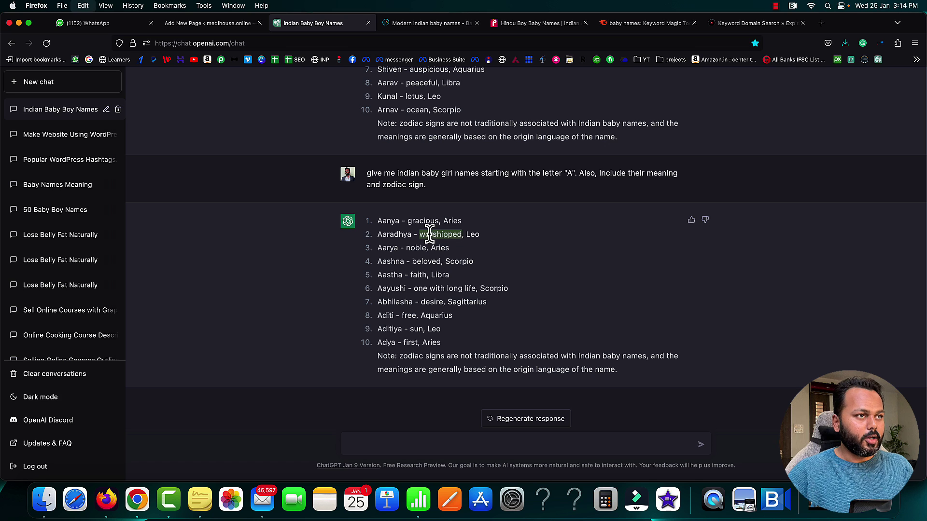
click(241, 23)
click(388, 300)
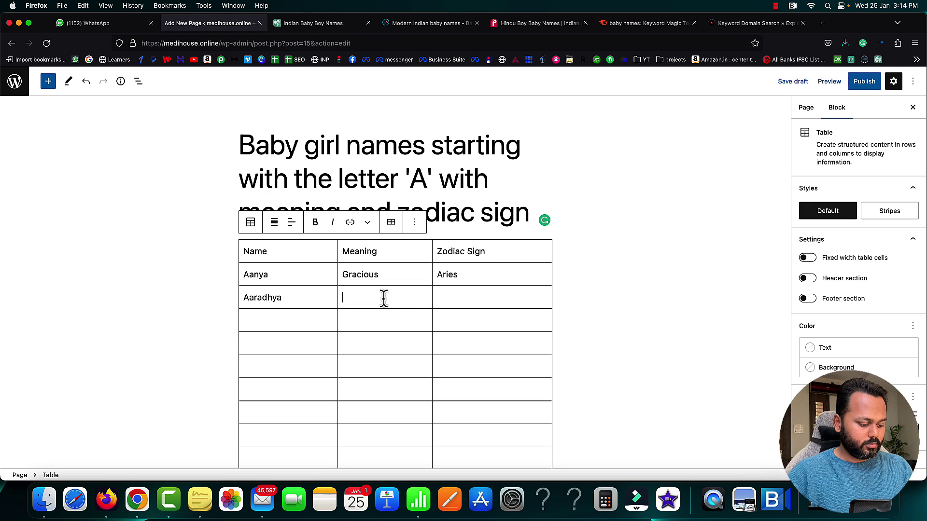
key(super+v)
click(488, 298)
text(Le)
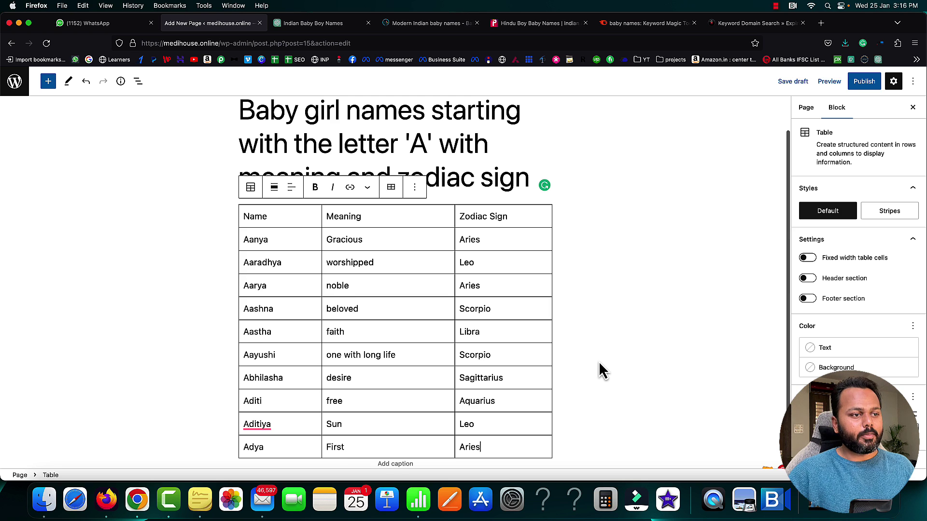
- Make the table's column headings "Name", "Meaning" and "Zodiac Sign" bold
click(592, 364)
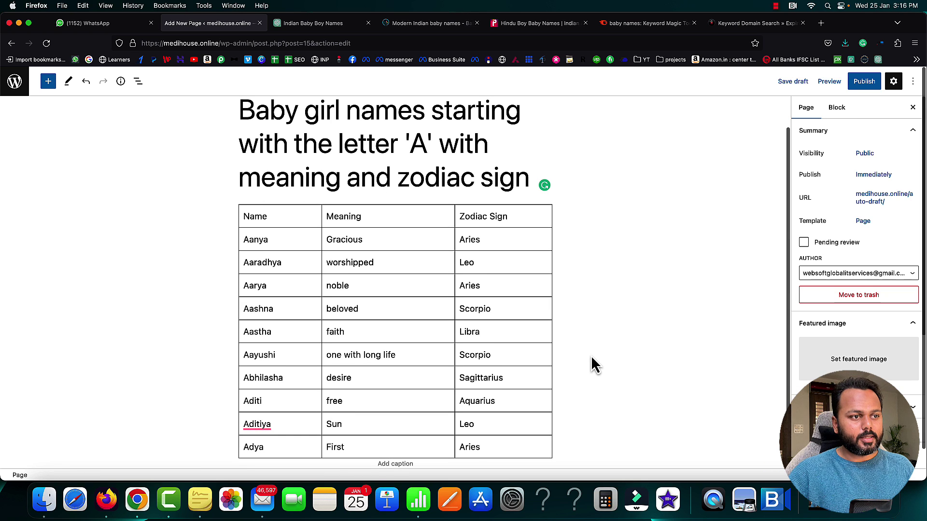
double_click(252, 216)
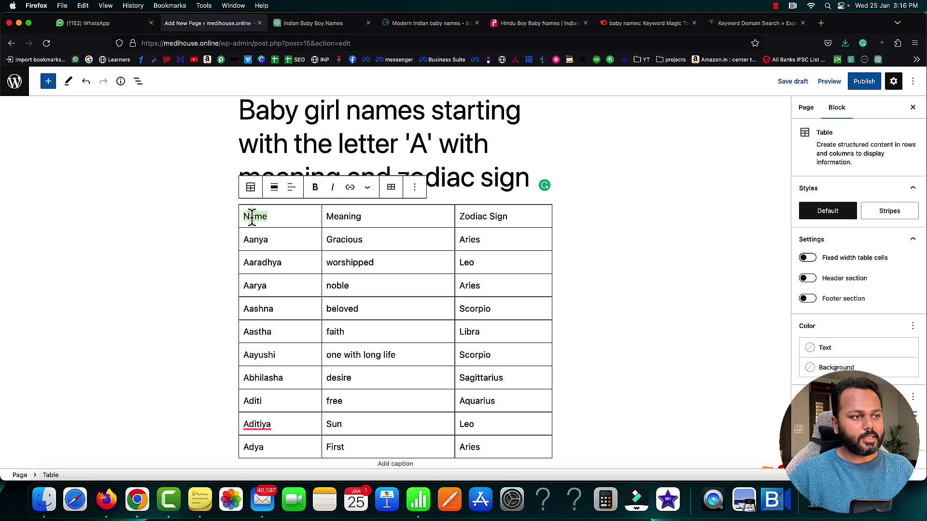
click(315, 188)
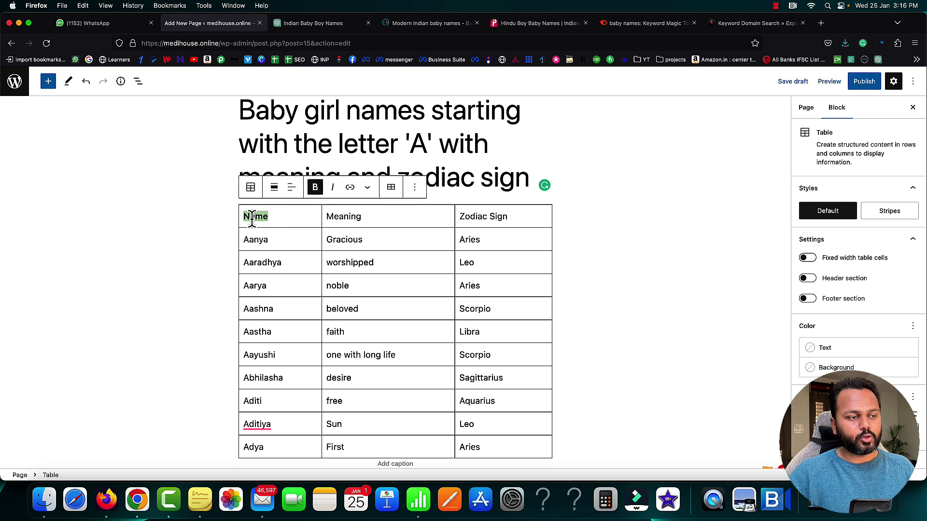
double_click(341, 217)
click(315, 188)
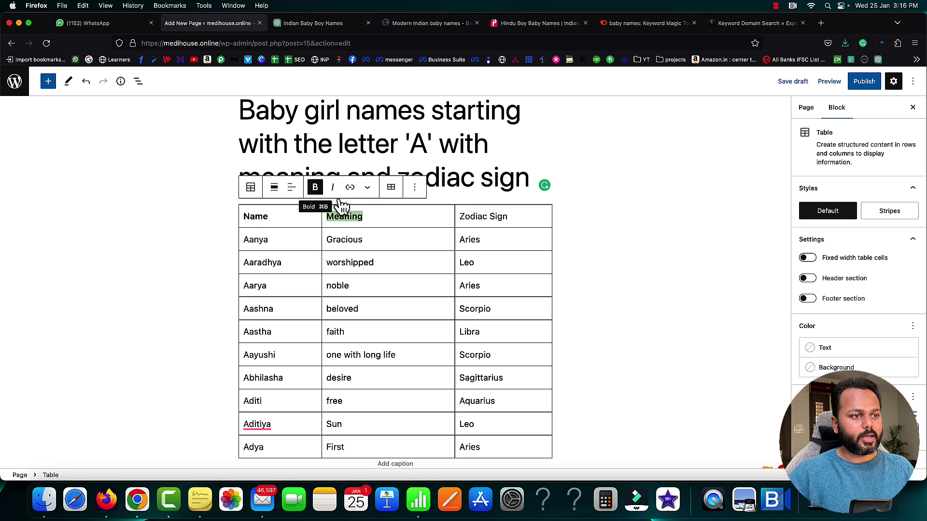
drag(458, 216, 506, 217)
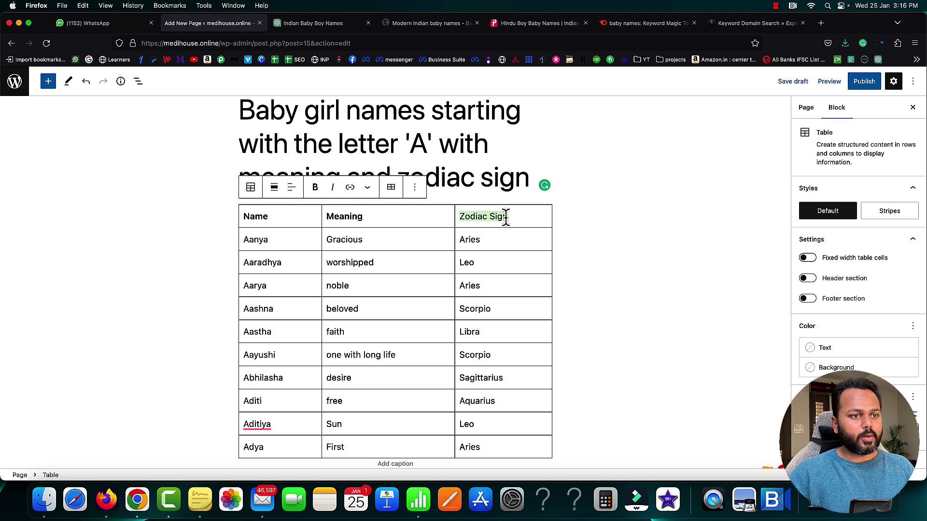
click(315, 187)
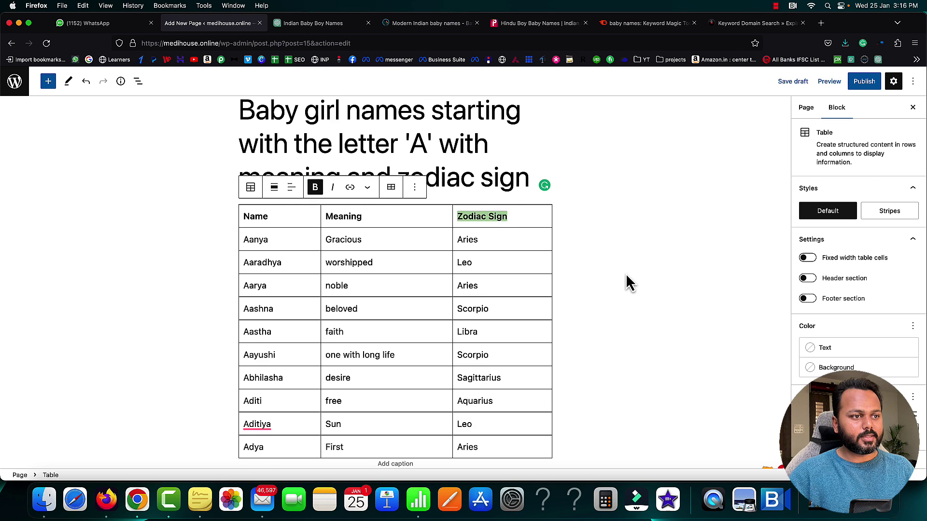
click(626, 275)
- Publish the baby girl names page with public visibility
scroll(612, 293, down, 2)
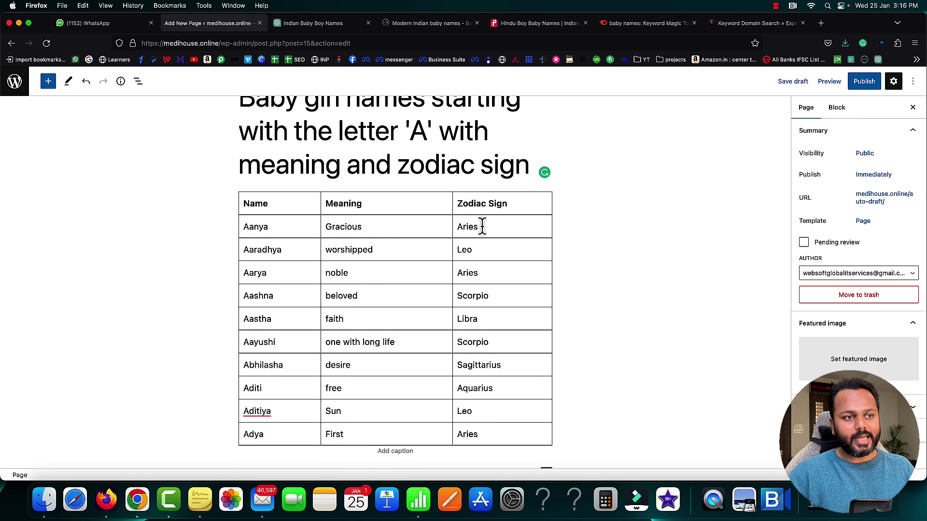
click(864, 83)
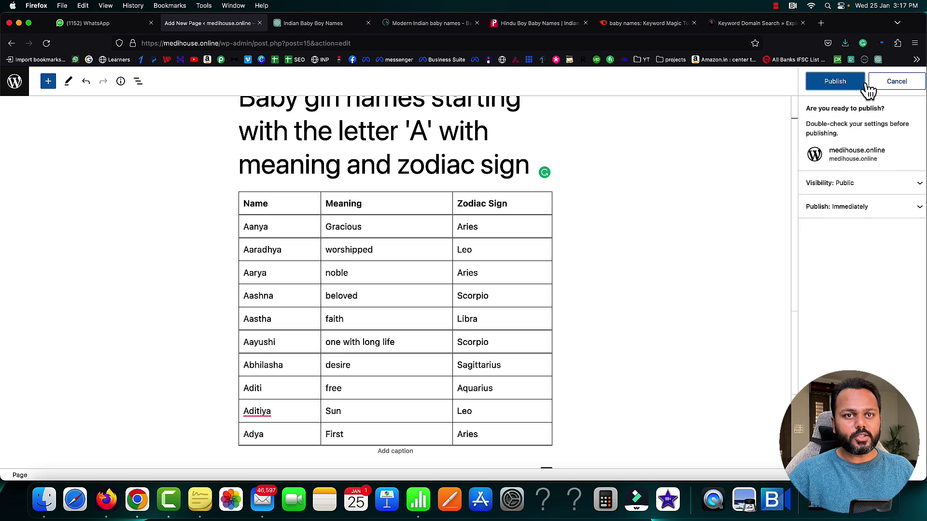
click(832, 83)
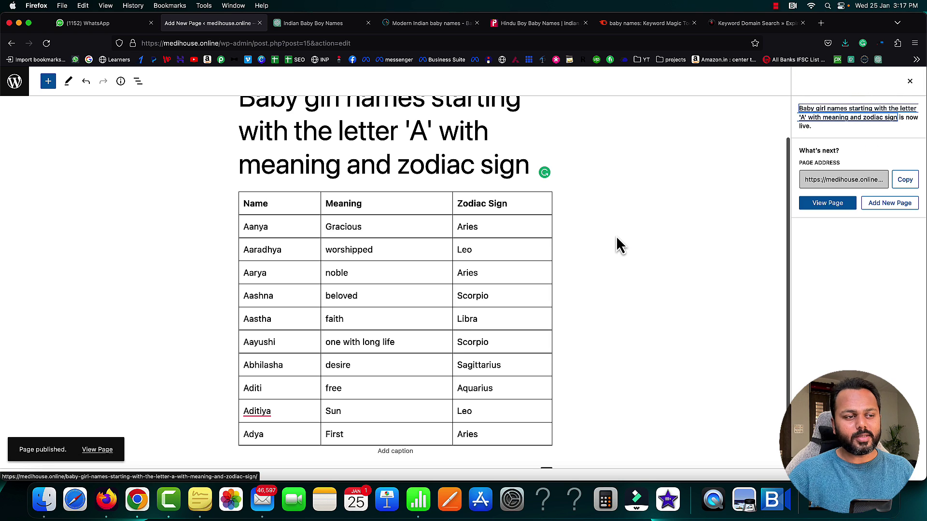
- Open the published page in a new browser tab and review its title and names table
right_click(94, 450)
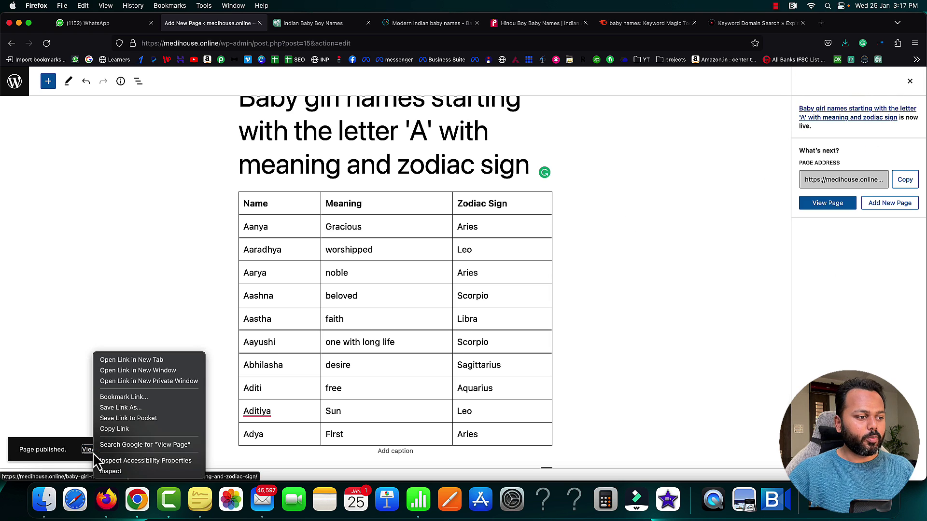
click(123, 361)
click(287, 24)
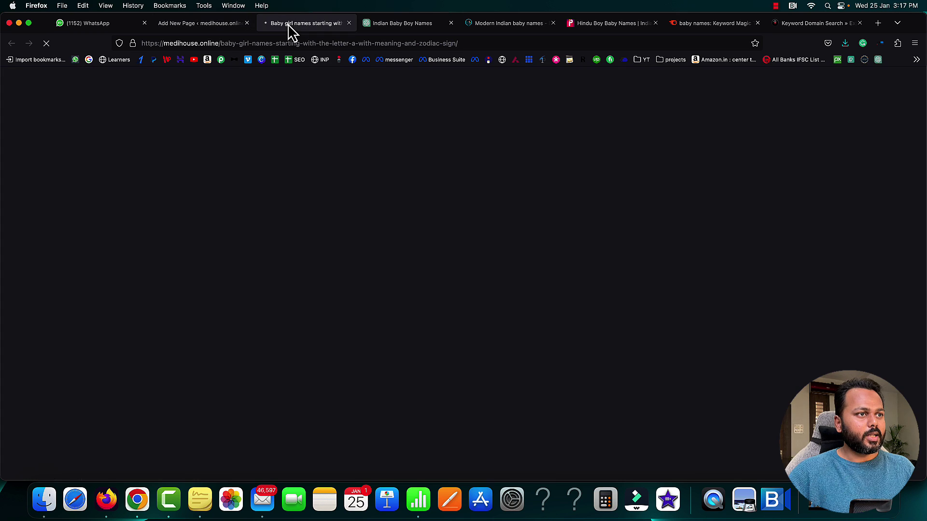
scroll(666, 312, down, 5)
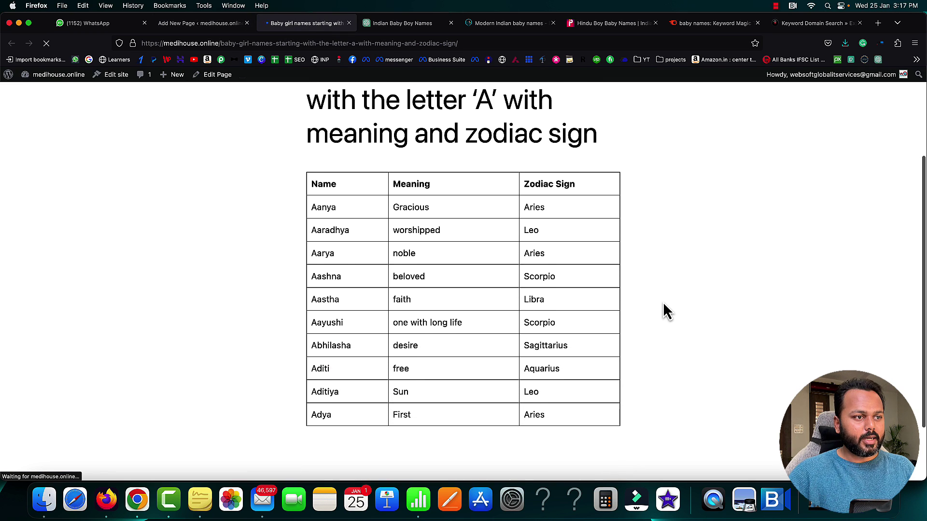
scroll(666, 312, up, 1)
scroll(666, 311, down, 3)
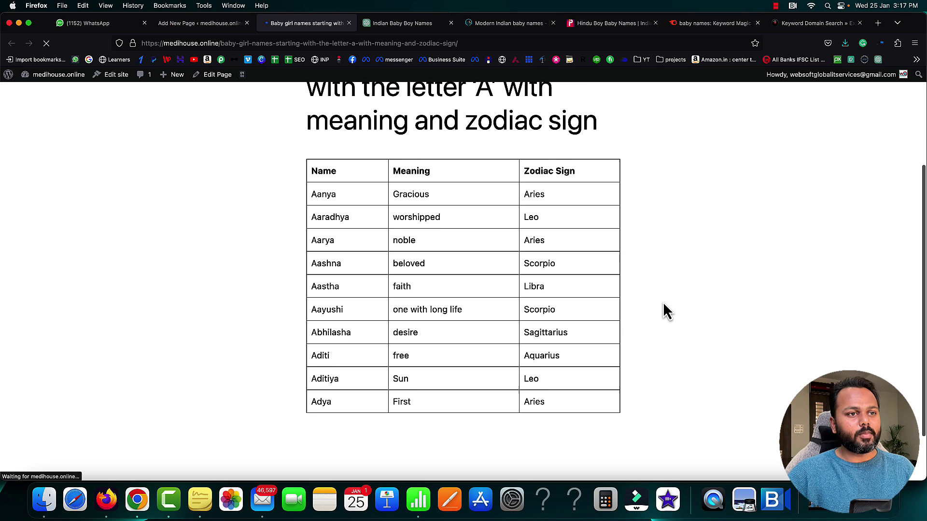
scroll(666, 311, up, 3)
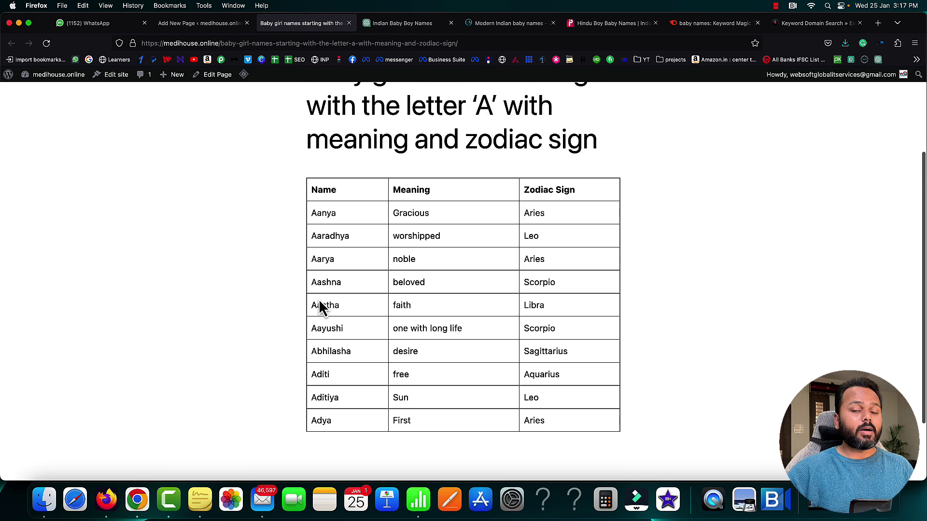